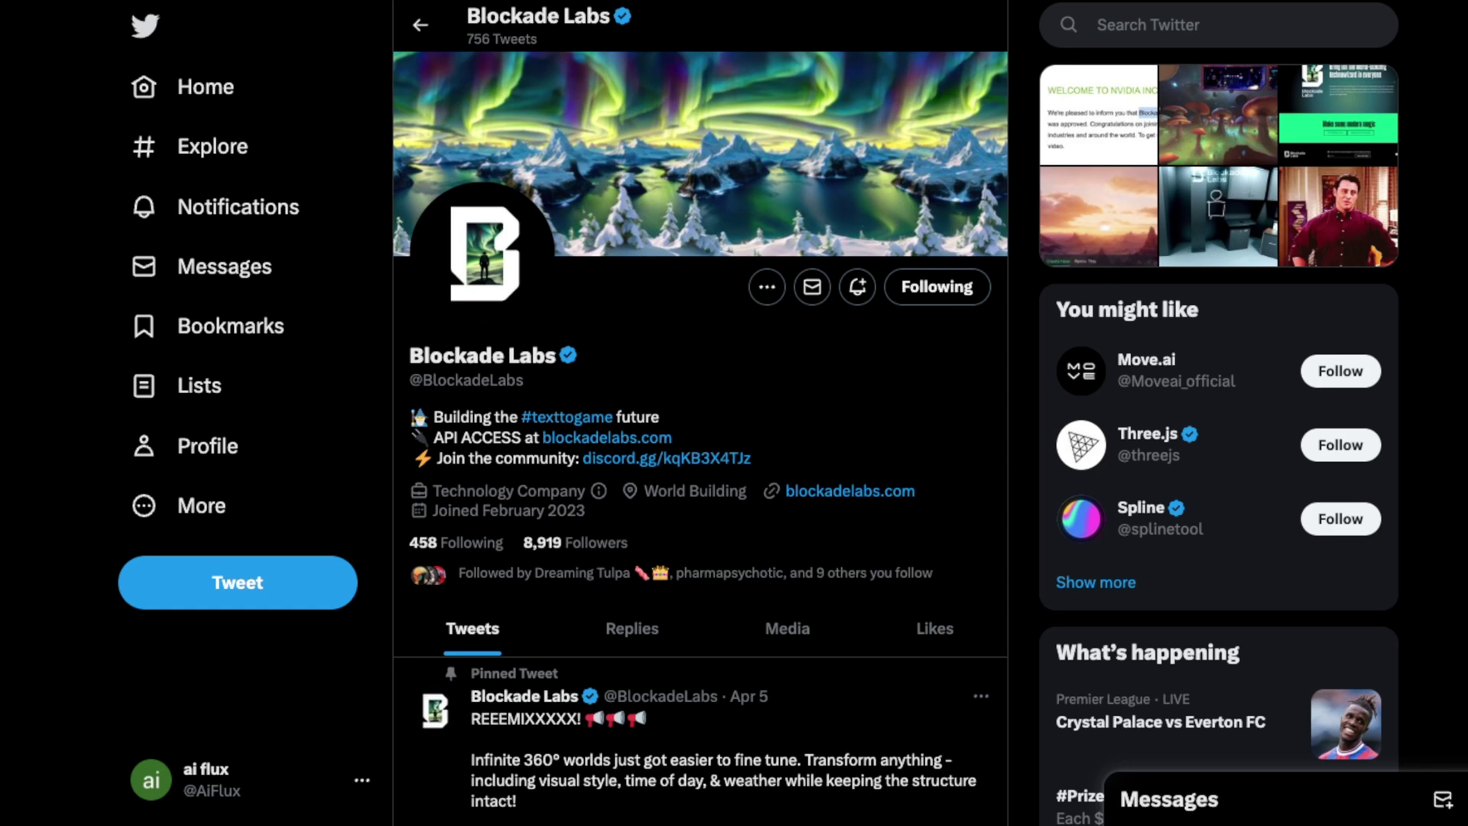
Scroll to Blockade Labs' pinned REEEMIXXXXX tweet and let its skybox video play.
{"action": "scroll", "coordinate": [701, 413], "scroll_direction": "down", "scroll_amount": 9}
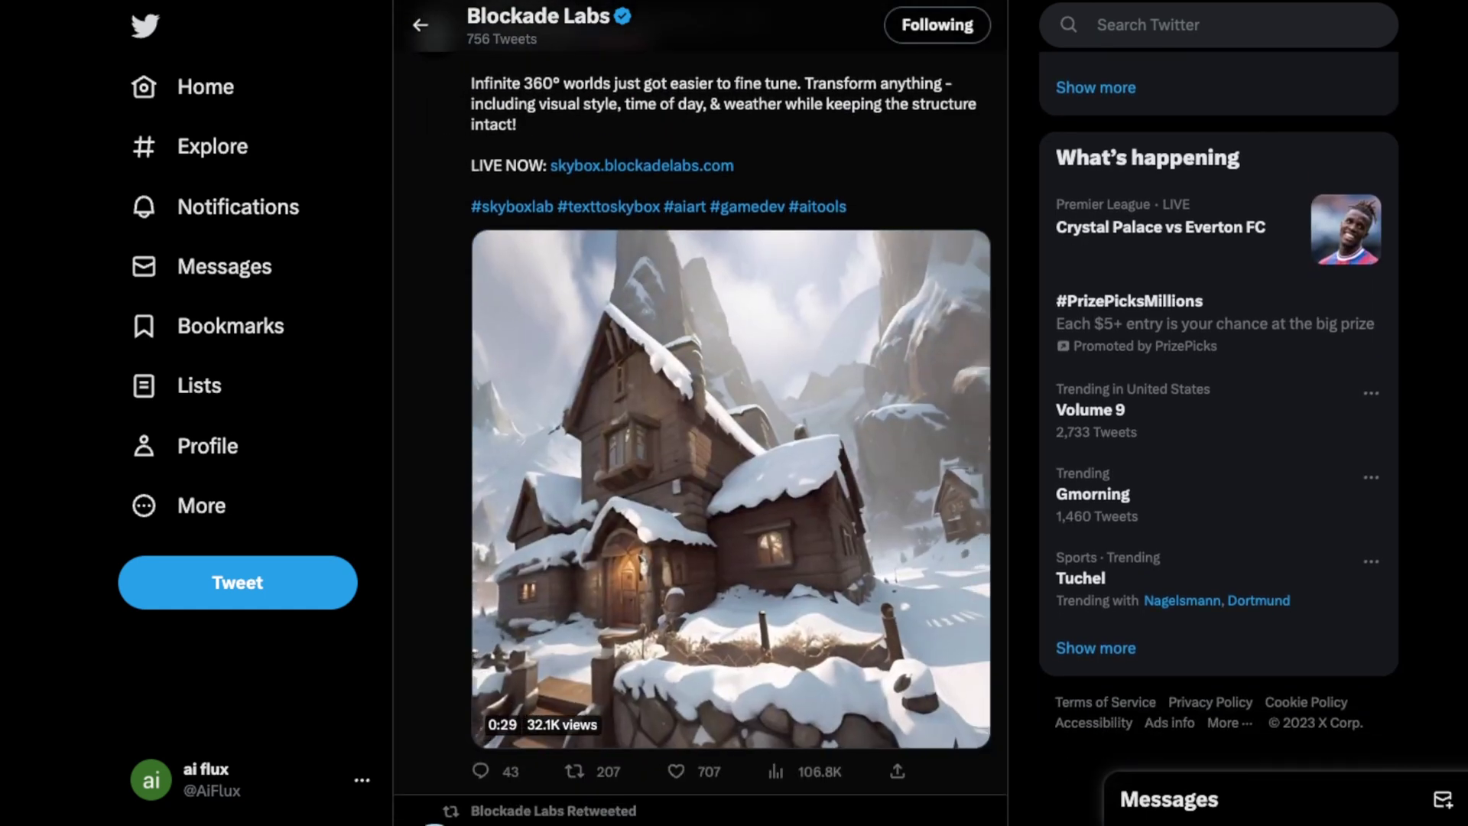
{"action": "scroll", "coordinate": [700, 413], "scroll_direction": "up", "scroll_amount": 1}
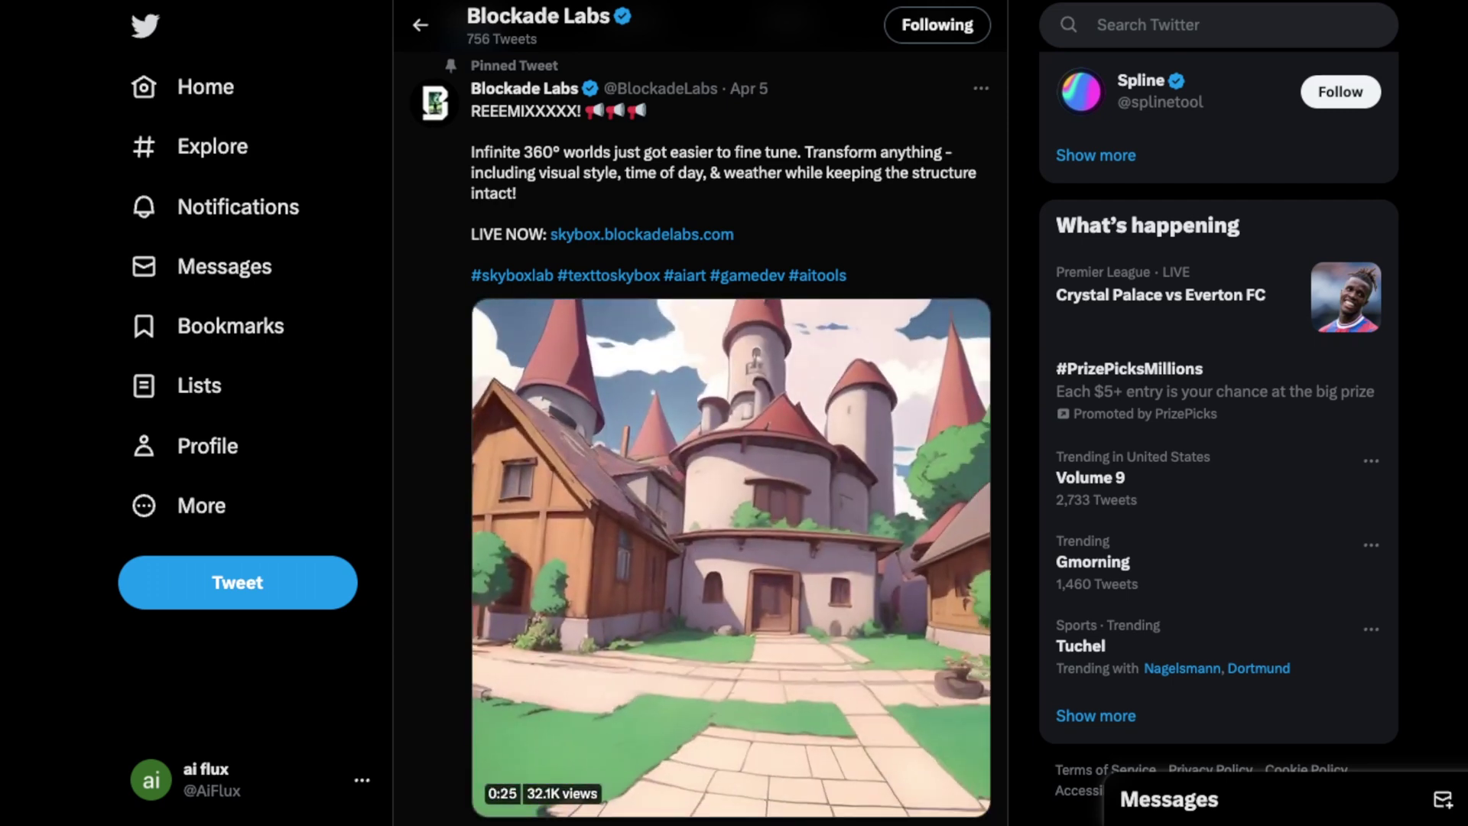
{"action": "scroll", "coordinate": [701, 413], "scroll_direction": "down", "scroll_amount": 1}
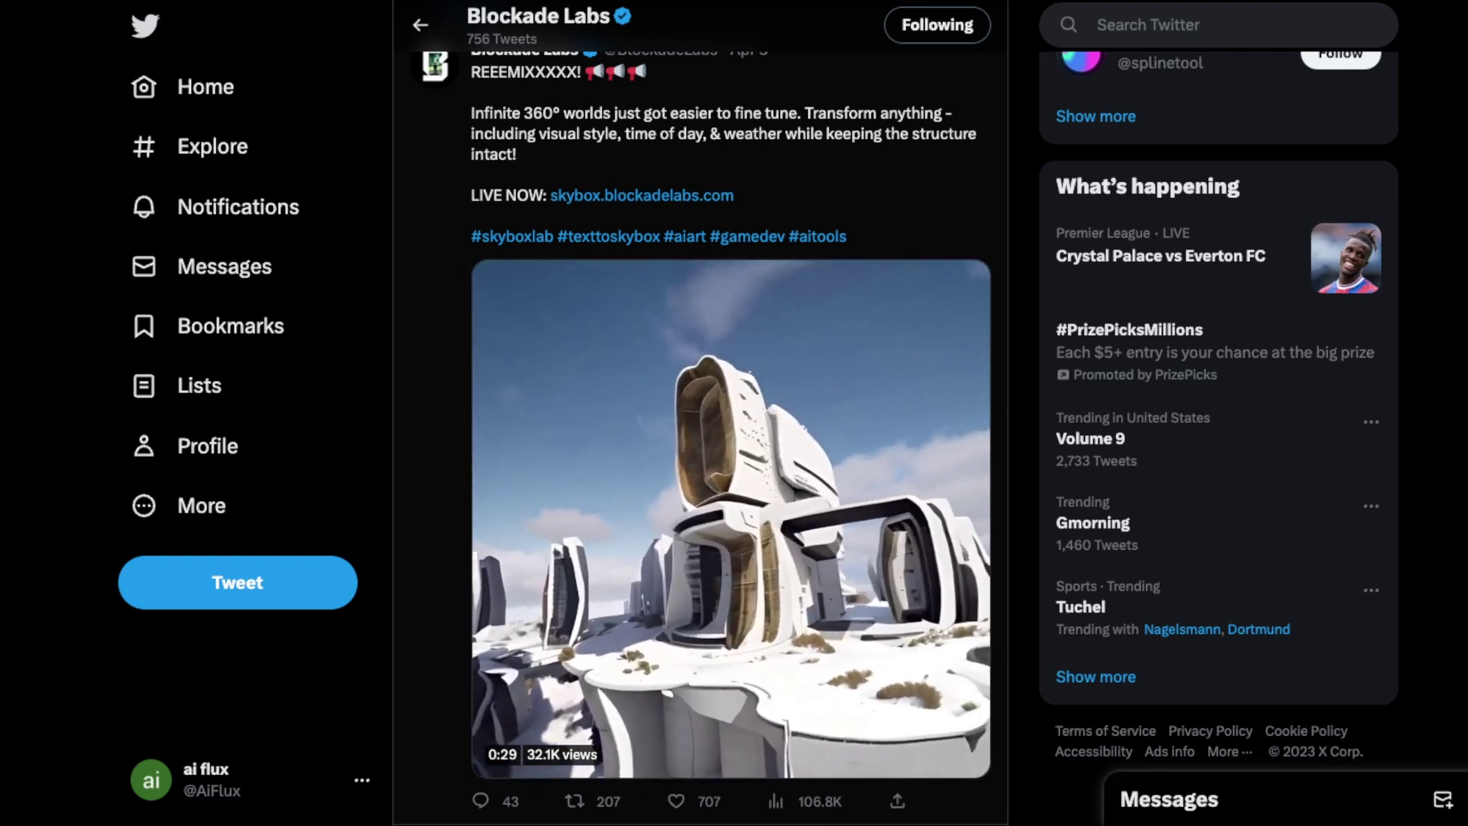
Scroll past the NVIDIA, Anarchy Arcade and live-stream tweets to the IRL Alpha retweet.
{"action": "scroll", "coordinate": [702, 413], "scroll_direction": "down", "scroll_amount": 15}
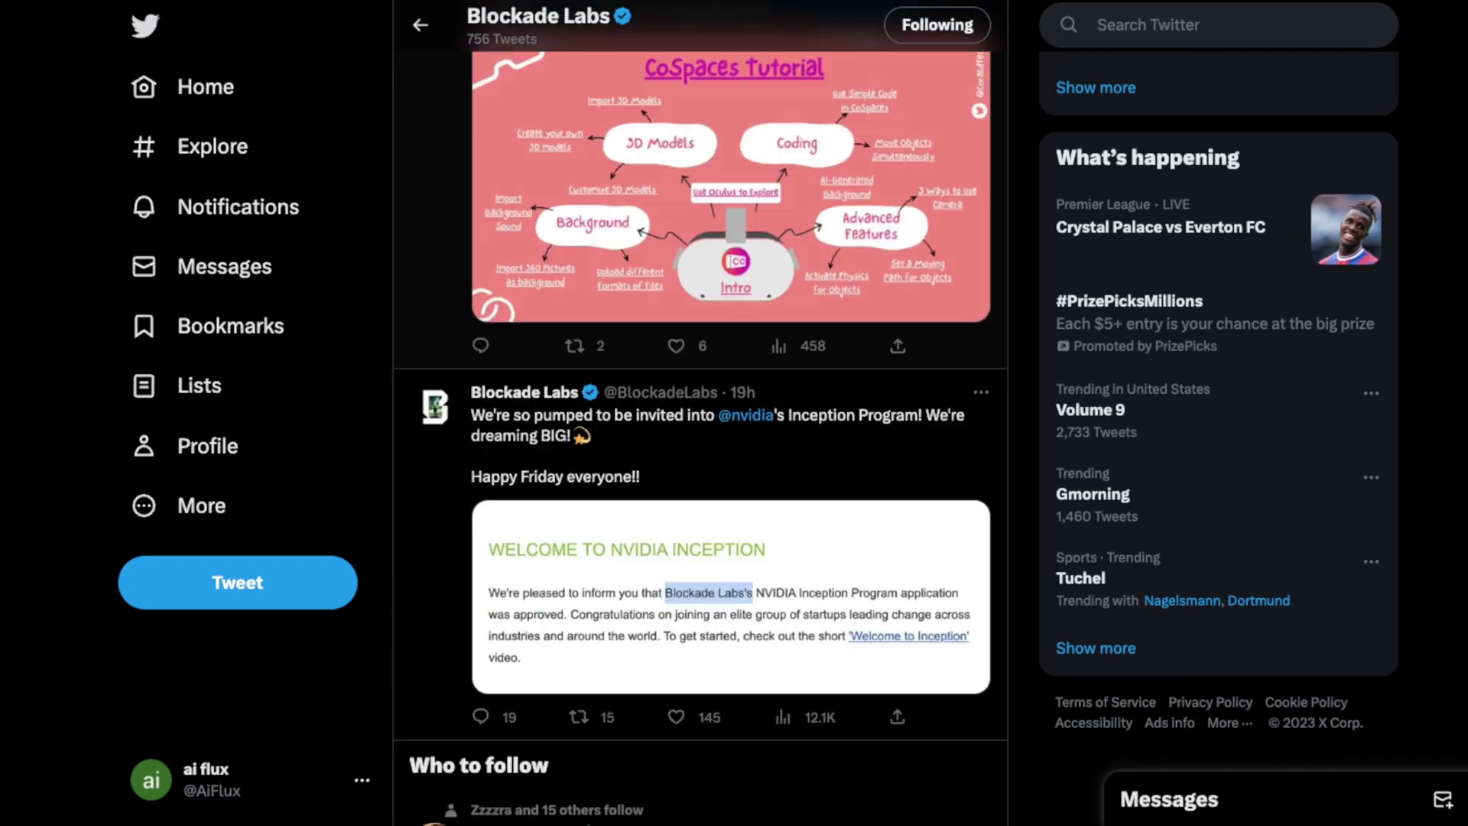
{"action": "scroll", "coordinate": [700, 414], "scroll_direction": "up", "scroll_amount": 1}
{"action": "scroll", "coordinate": [702, 414], "scroll_direction": "down", "scroll_amount": 7}
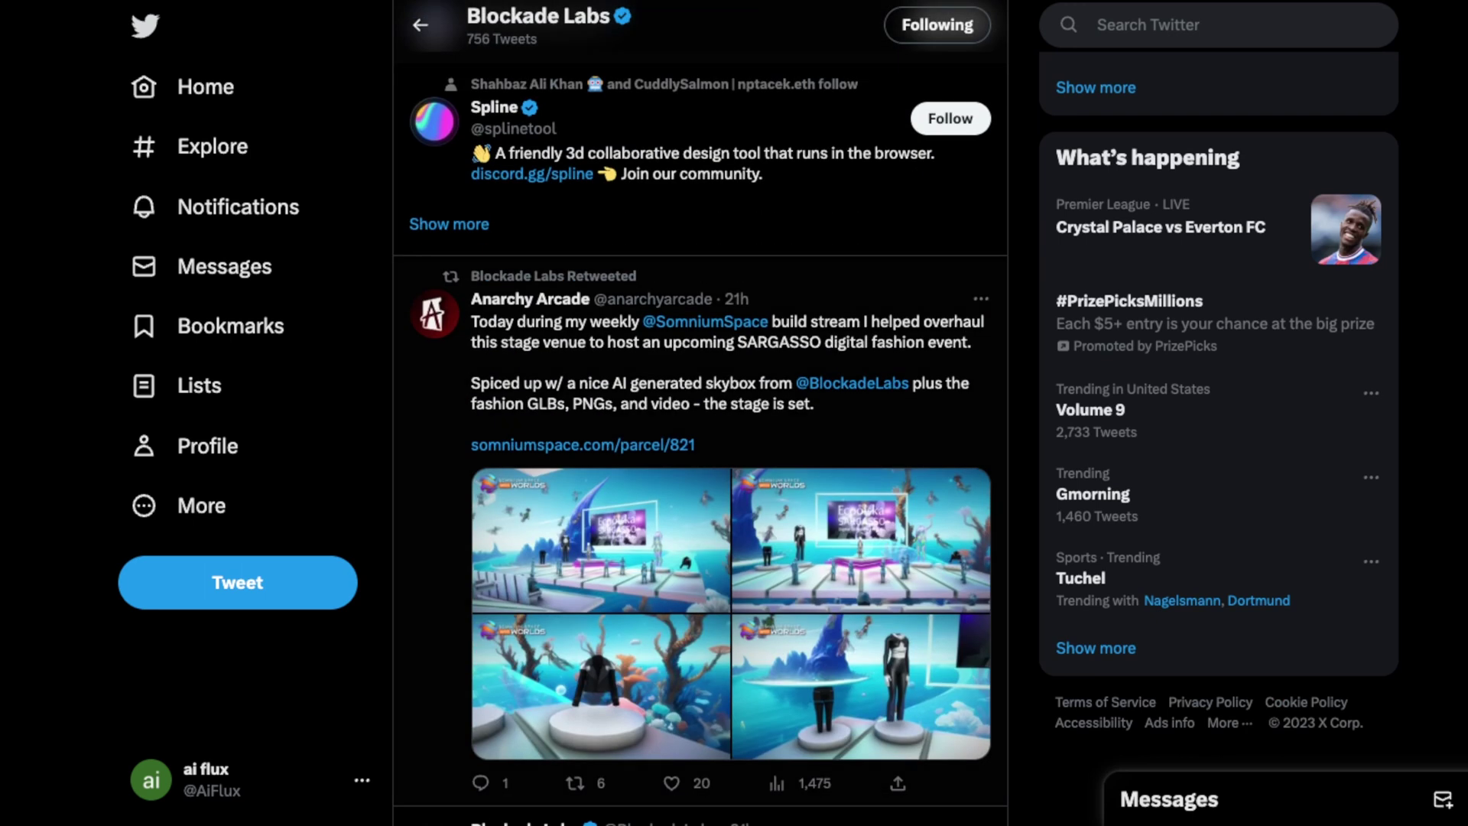
{"action": "scroll", "coordinate": [701, 413], "scroll_direction": "up", "scroll_amount": 8}
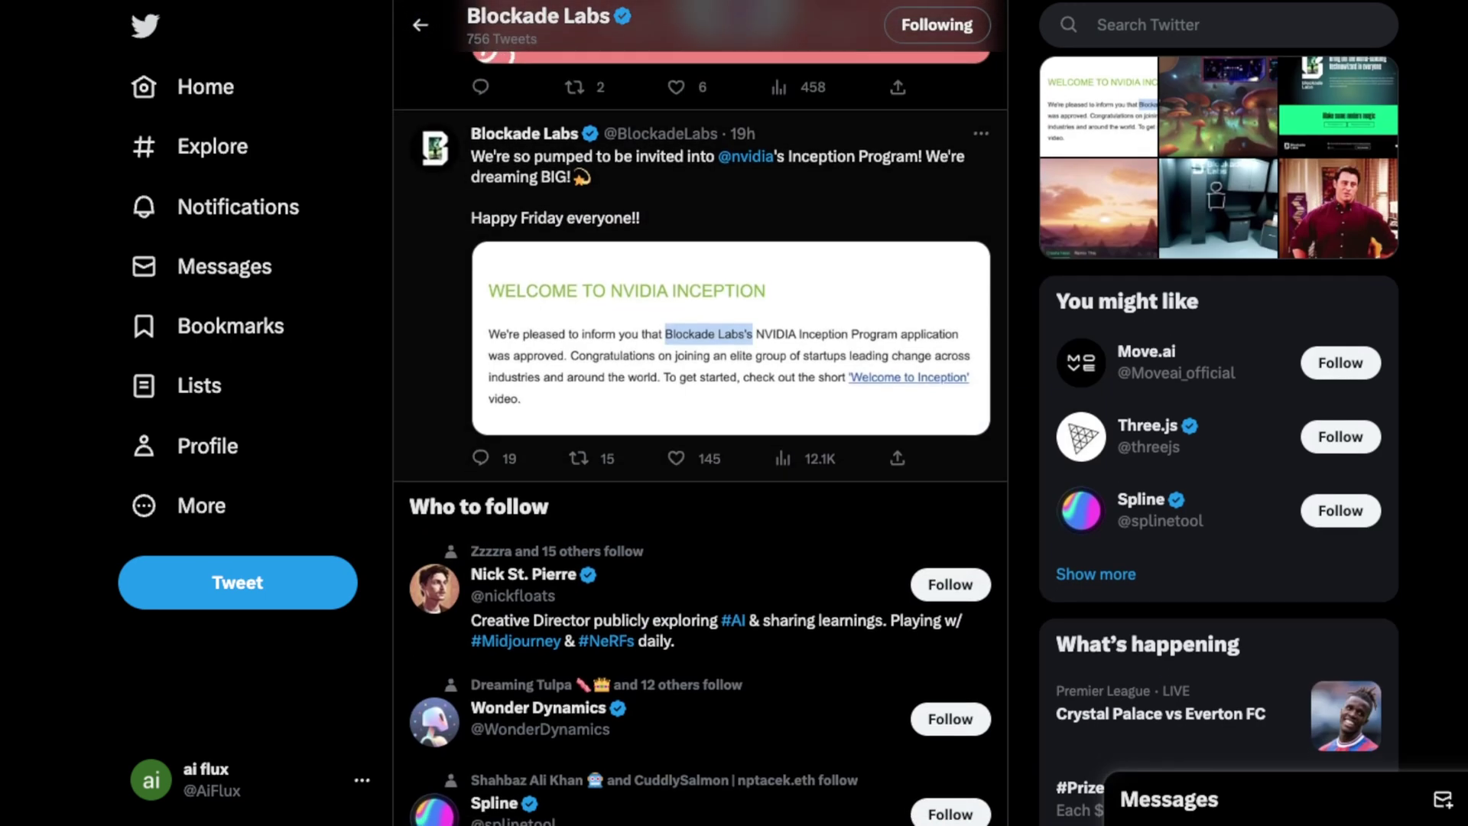
{"action": "scroll", "coordinate": [700, 413], "scroll_direction": "down", "scroll_amount": 7}
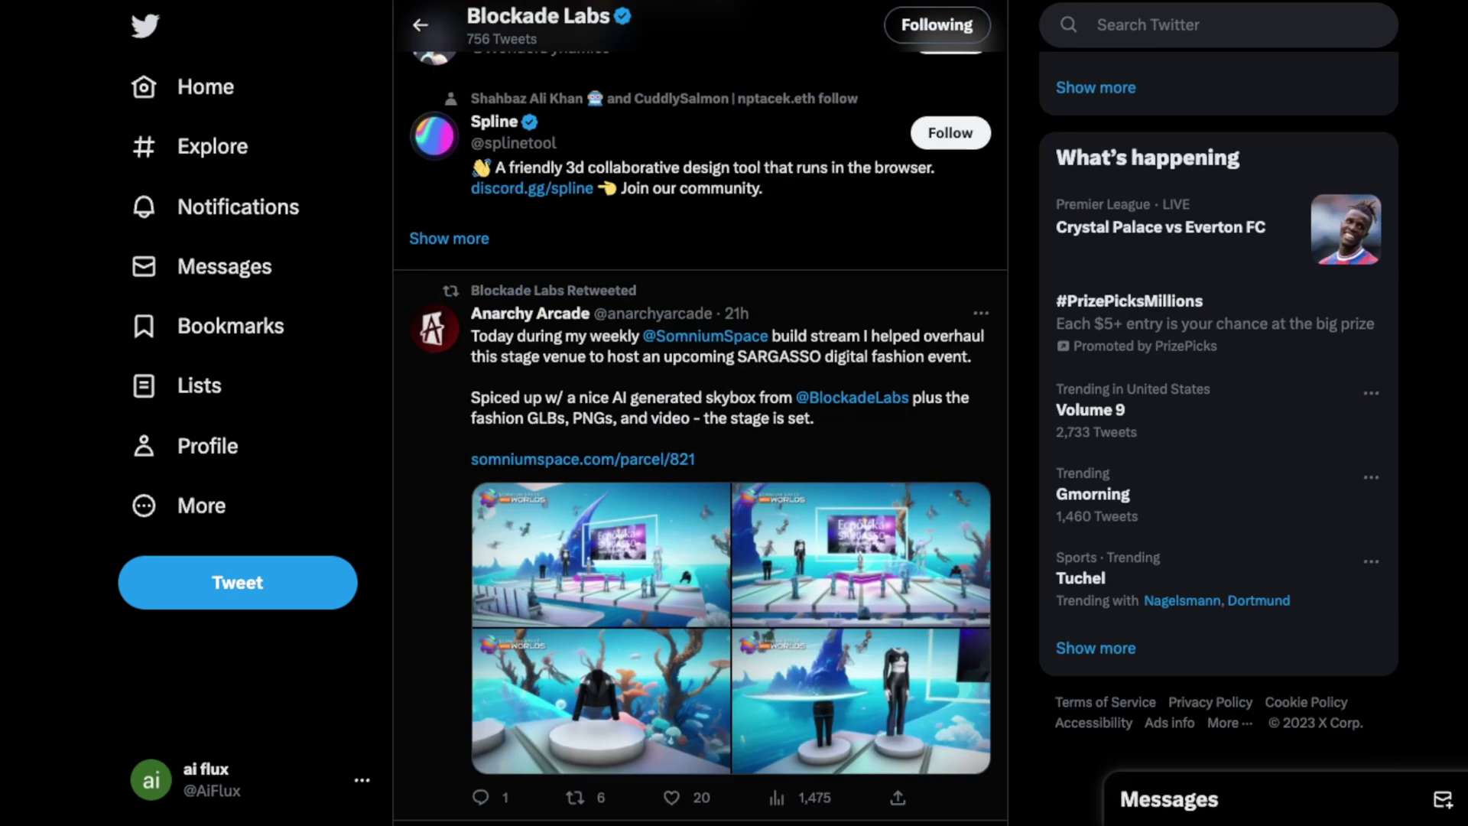
{"action": "scroll", "coordinate": [701, 413], "scroll_direction": "up", "scroll_amount": 1}
{"action": "scroll", "coordinate": [700, 414], "scroll_direction": "down", "scroll_amount": 2}
{"action": "scroll", "coordinate": [701, 413], "scroll_direction": "down", "scroll_amount": 1}
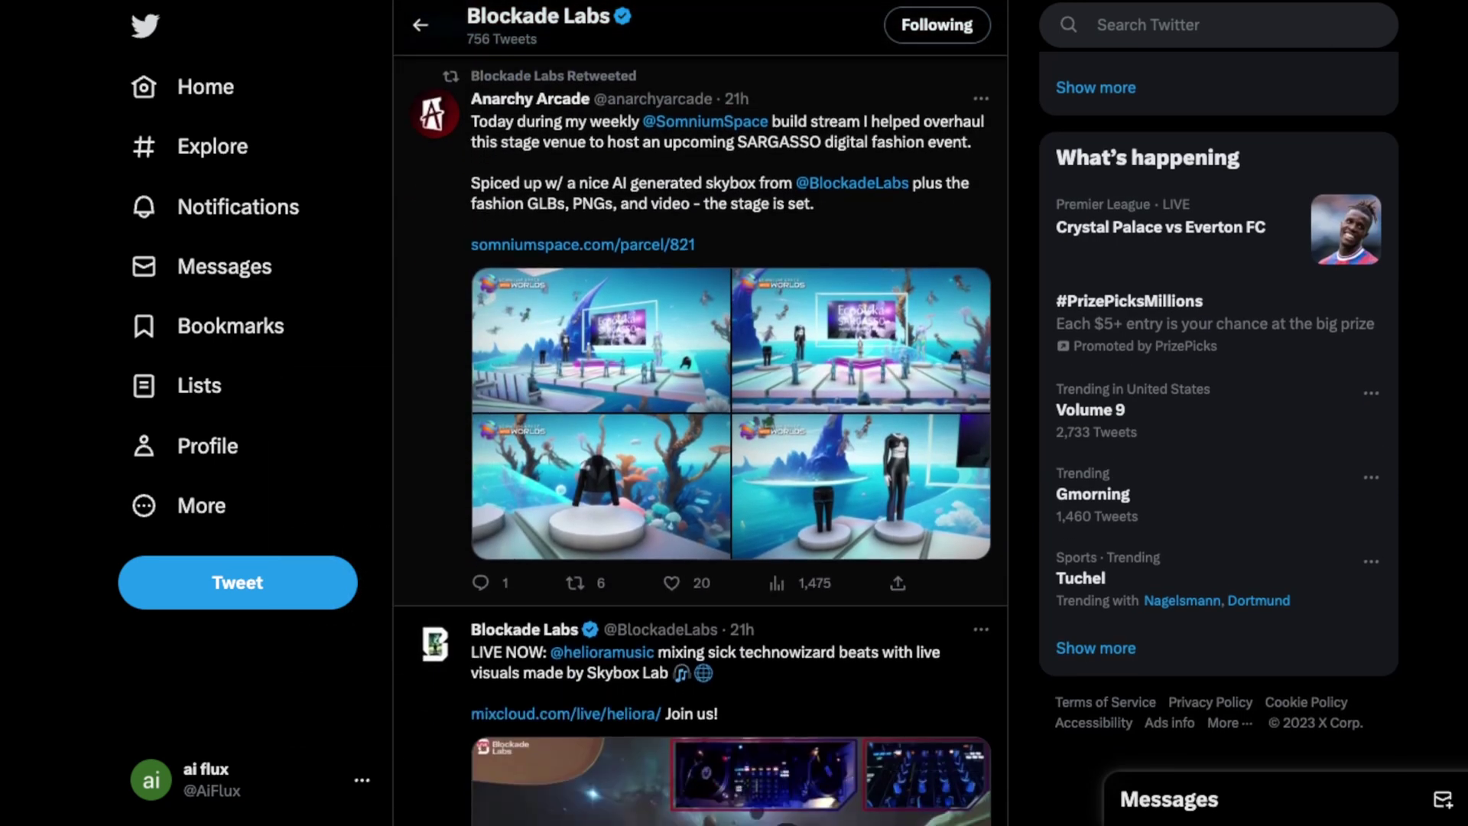
{"action": "scroll", "coordinate": [701, 414], "scroll_direction": "down", "scroll_amount": 5}
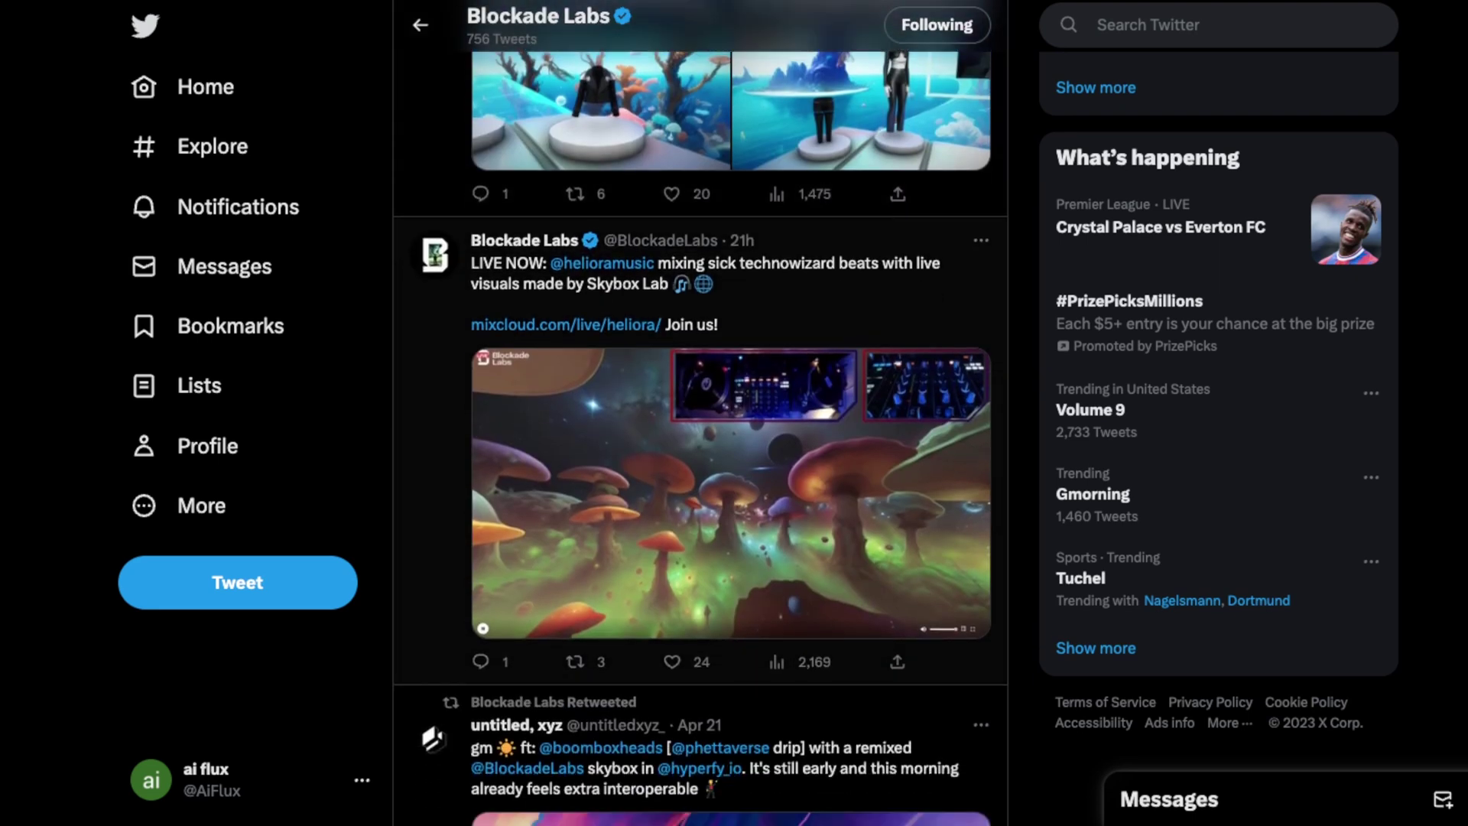
{"action": "scroll", "coordinate": [701, 413], "scroll_direction": "down", "scroll_amount": 2}
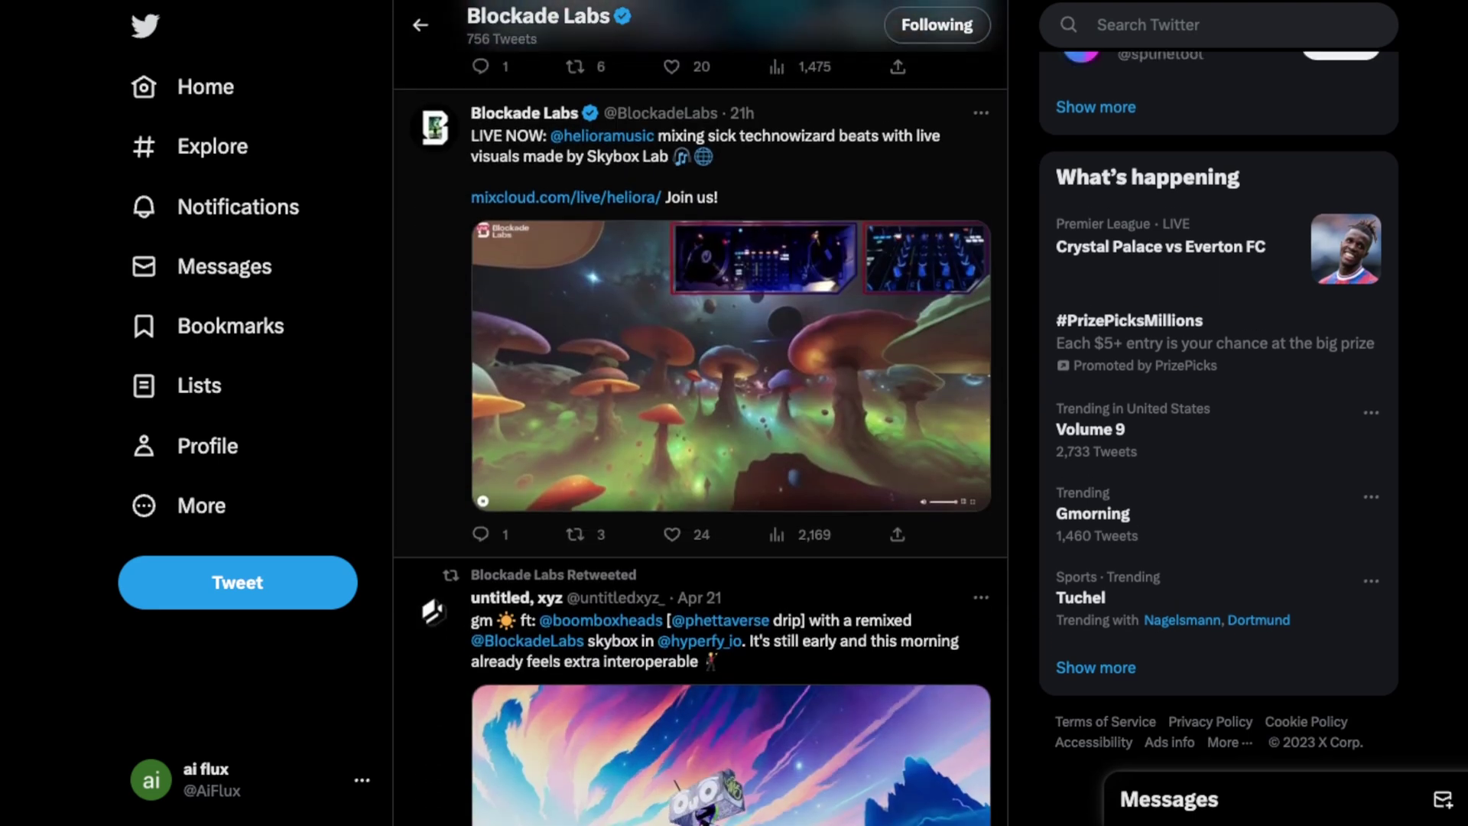
{"action": "scroll", "coordinate": [700, 413], "scroll_direction": "up", "scroll_amount": 2}
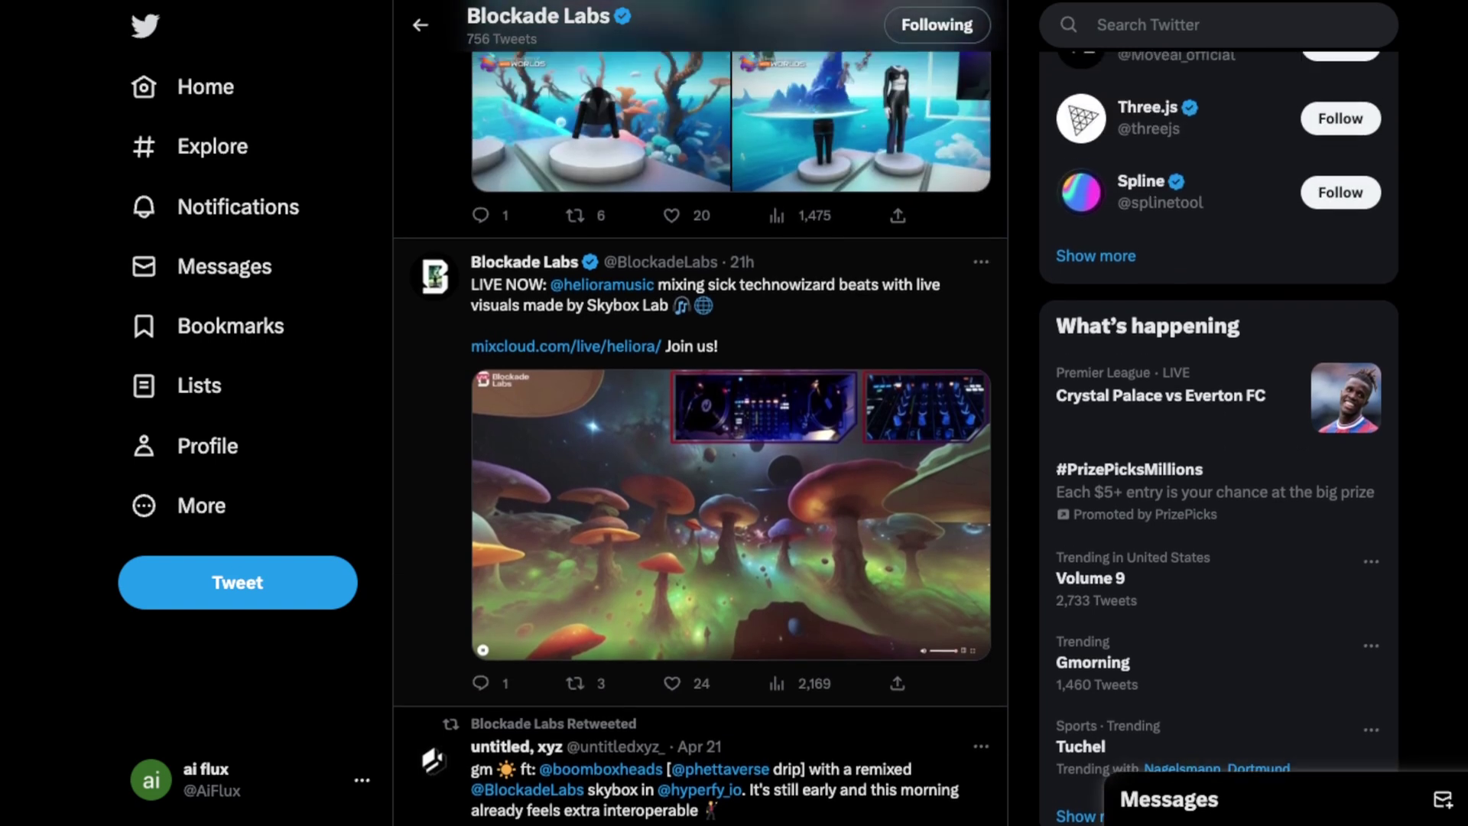
{"action": "scroll", "coordinate": [701, 413], "scroll_direction": "down", "scroll_amount": 1}
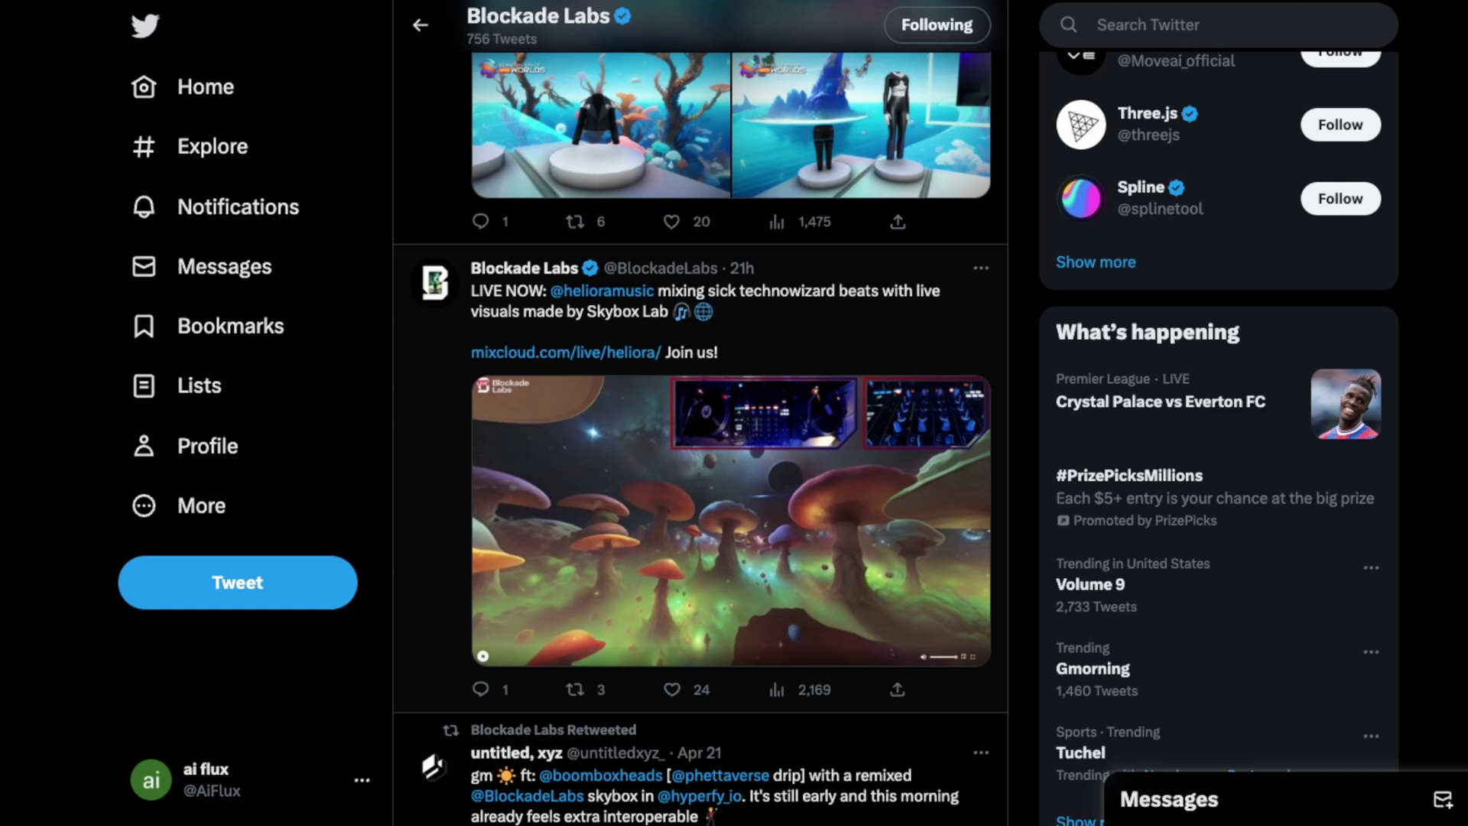
{"action": "scroll", "coordinate": [701, 413], "scroll_direction": "down", "scroll_amount": 8}
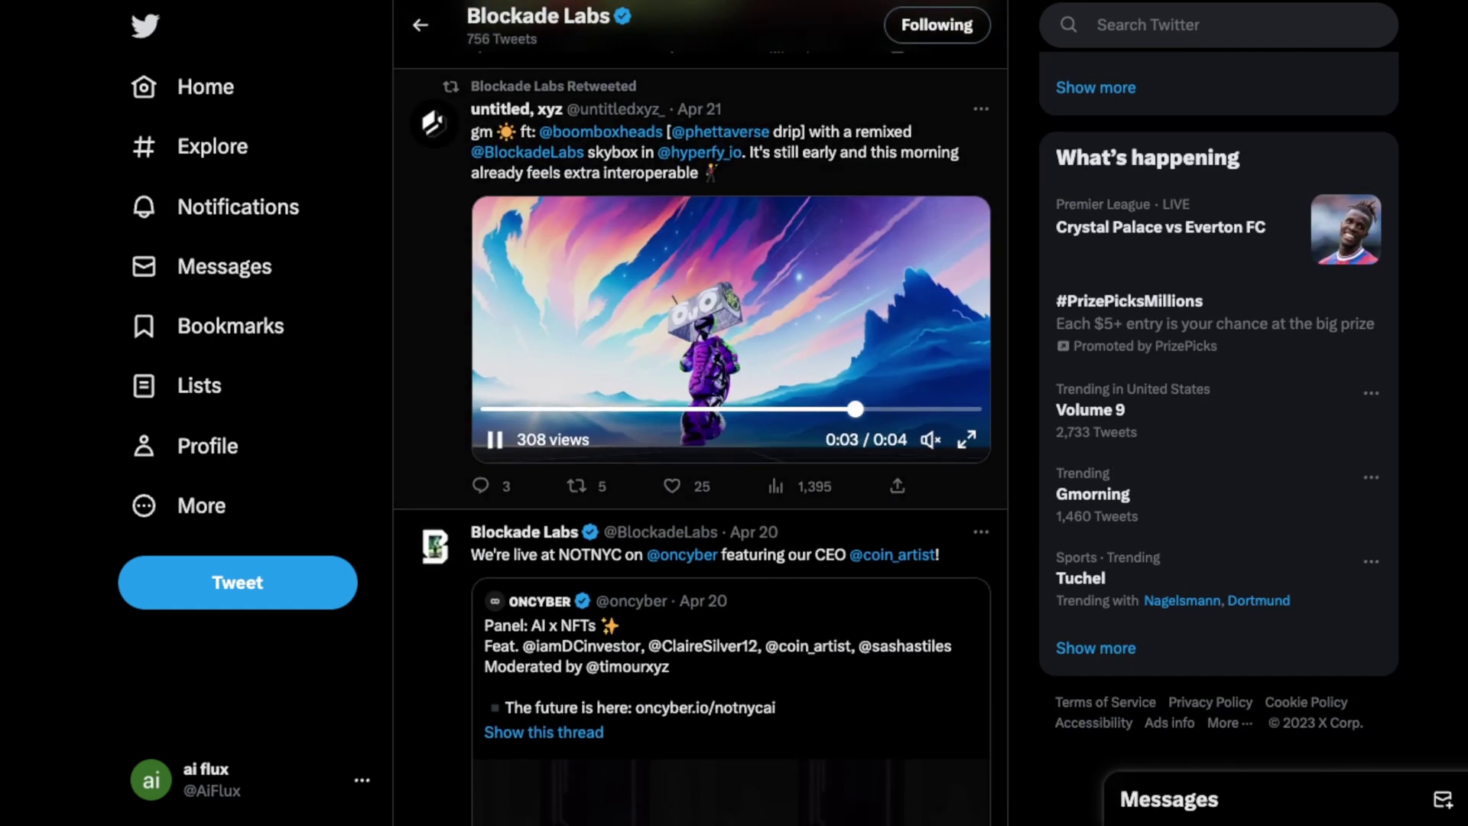
{"action": "scroll", "coordinate": [215, 327], "scroll_direction": "up", "scroll_amount": 1}
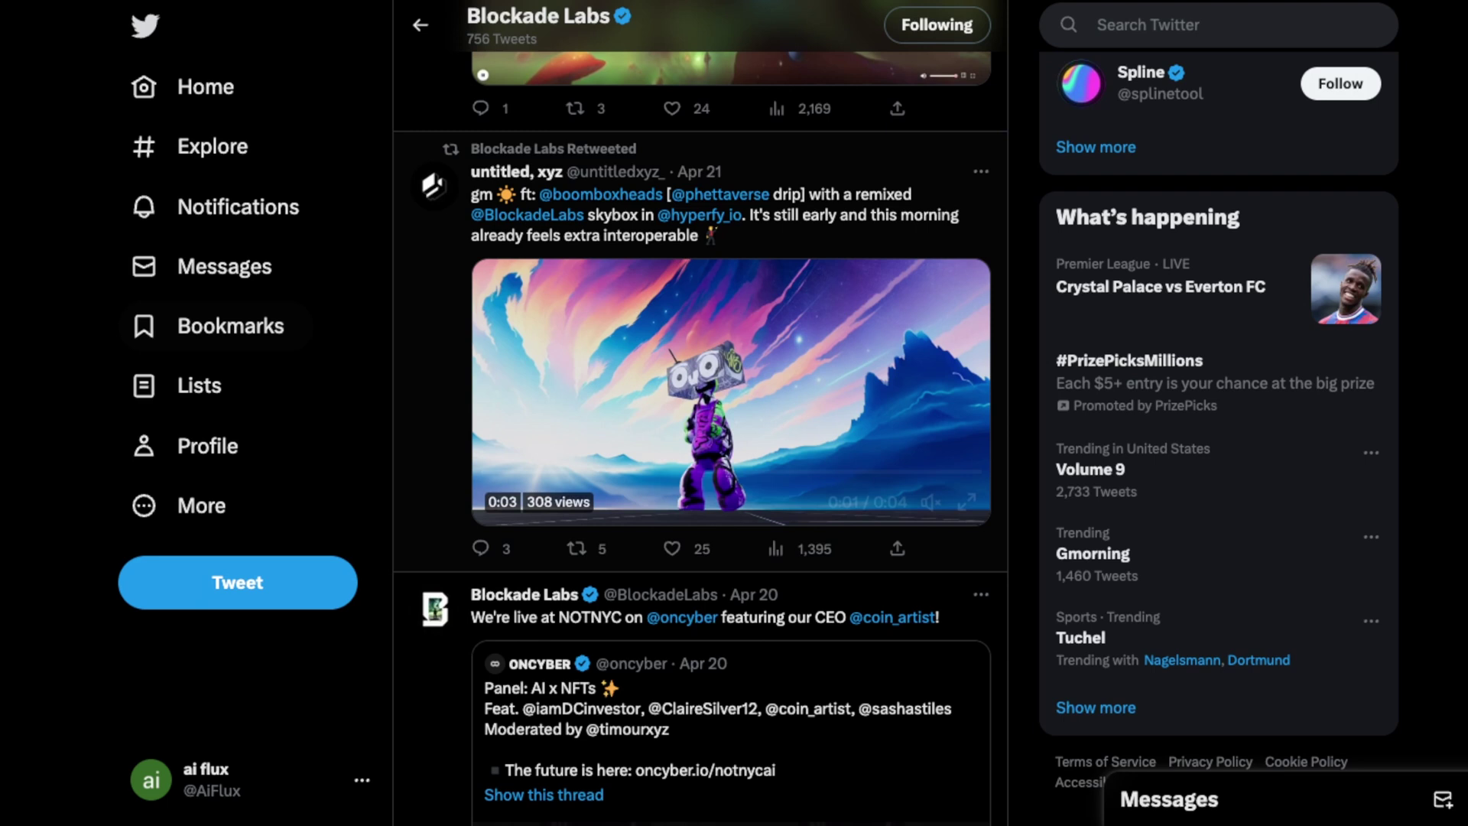
{"action": "scroll", "coordinate": [700, 413], "scroll_direction": "down", "scroll_amount": 3}
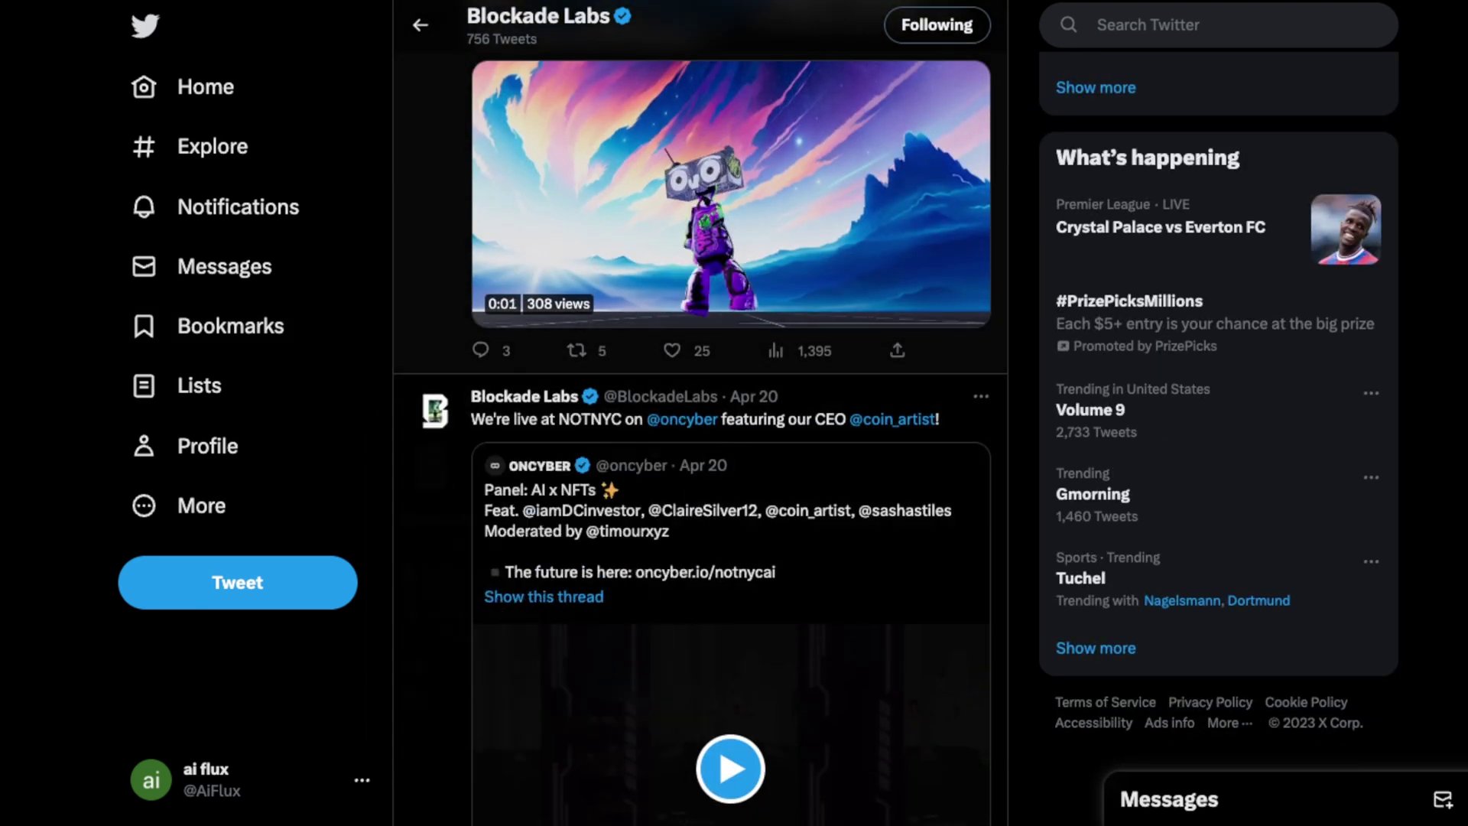
{"action": "scroll", "coordinate": [436, 413], "scroll_direction": "down", "scroll_amount": 1}
{"action": "scroll", "coordinate": [699, 413], "scroll_direction": "down", "scroll_amount": 20}
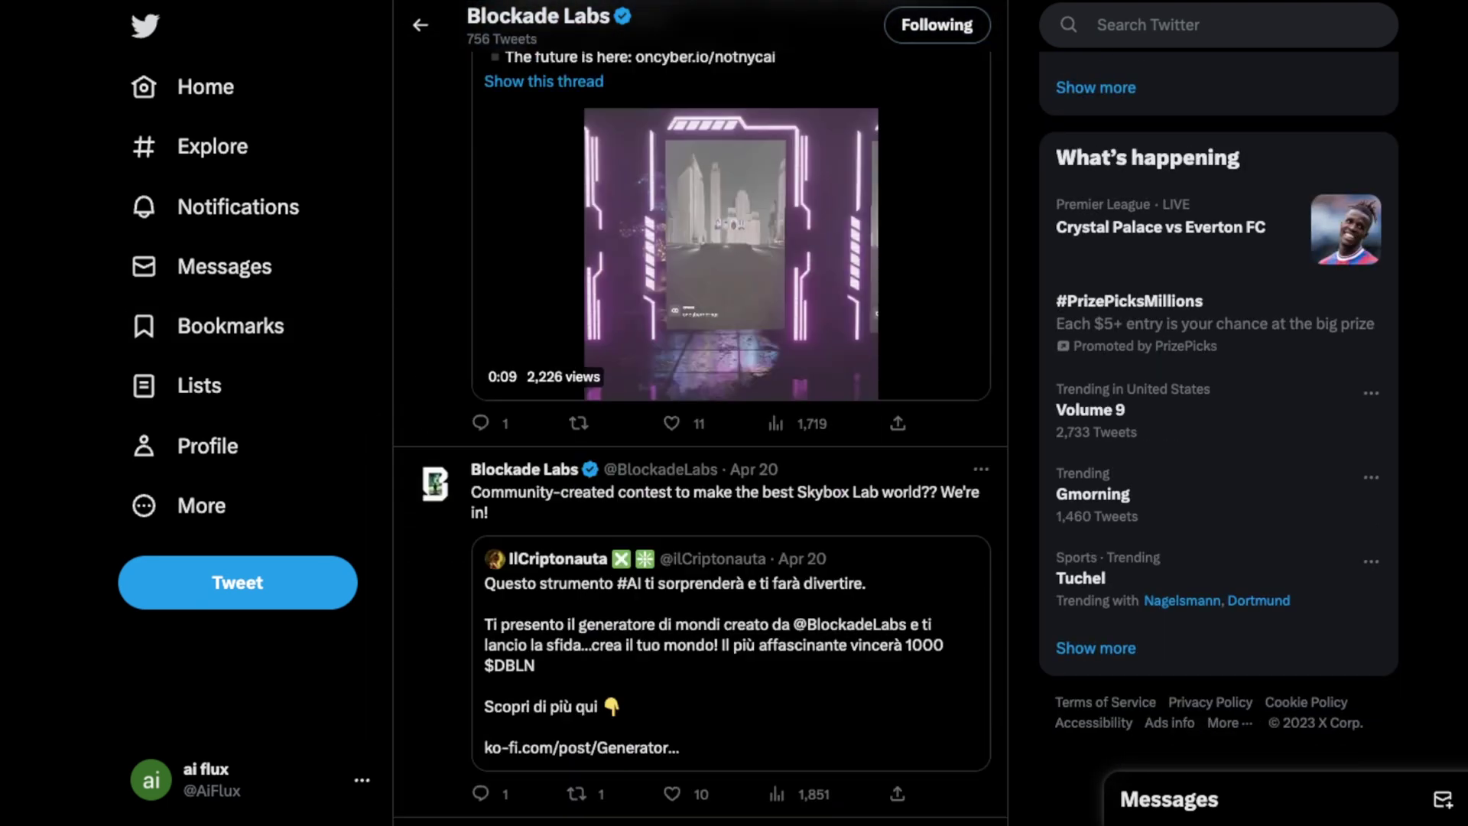
{"action": "scroll", "coordinate": [700, 414], "scroll_direction": "down", "scroll_amount": 7}
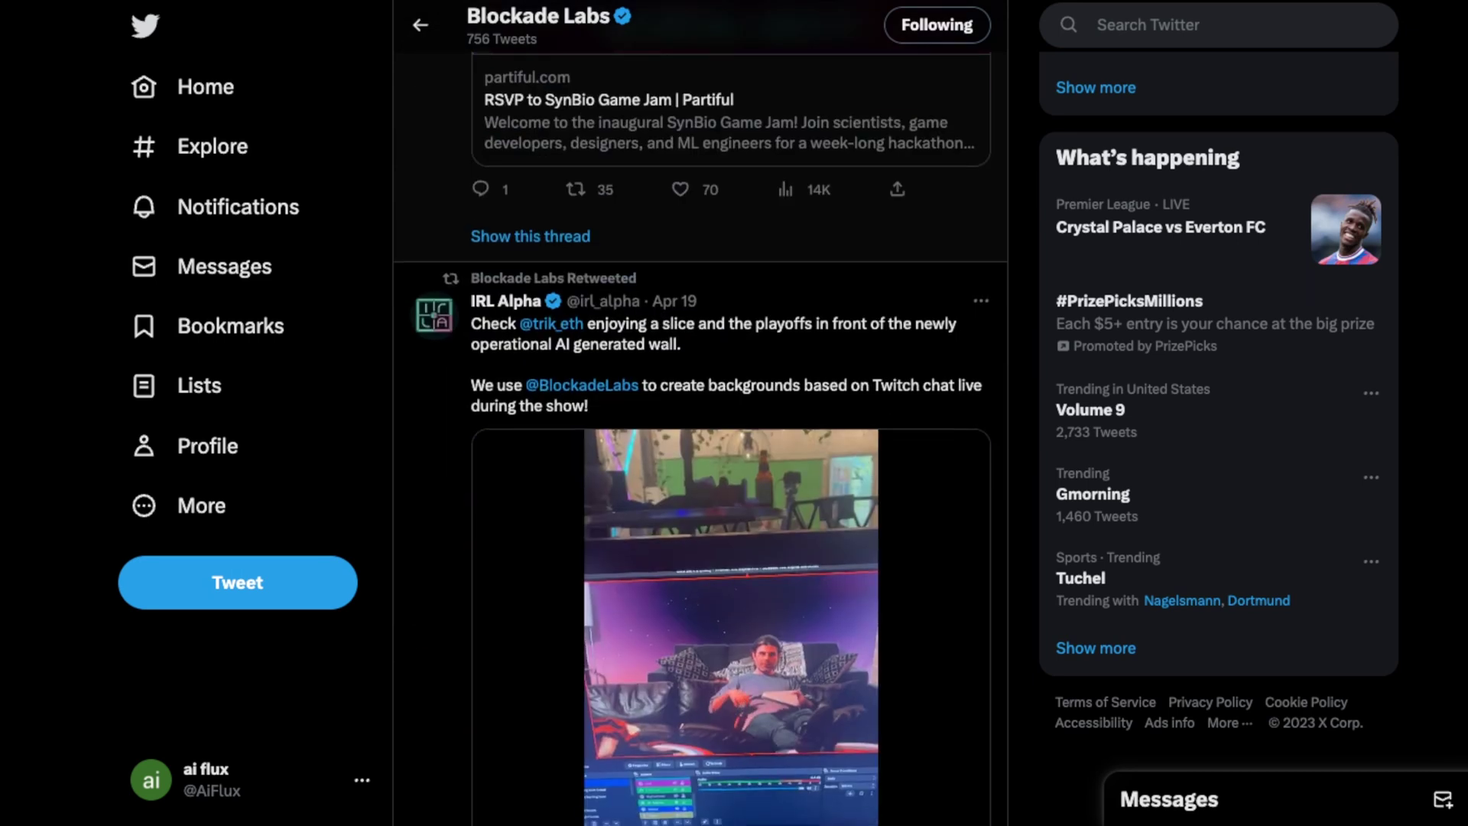
{"action": "scroll", "coordinate": [700, 413], "scroll_direction": "down", "scroll_amount": 1}
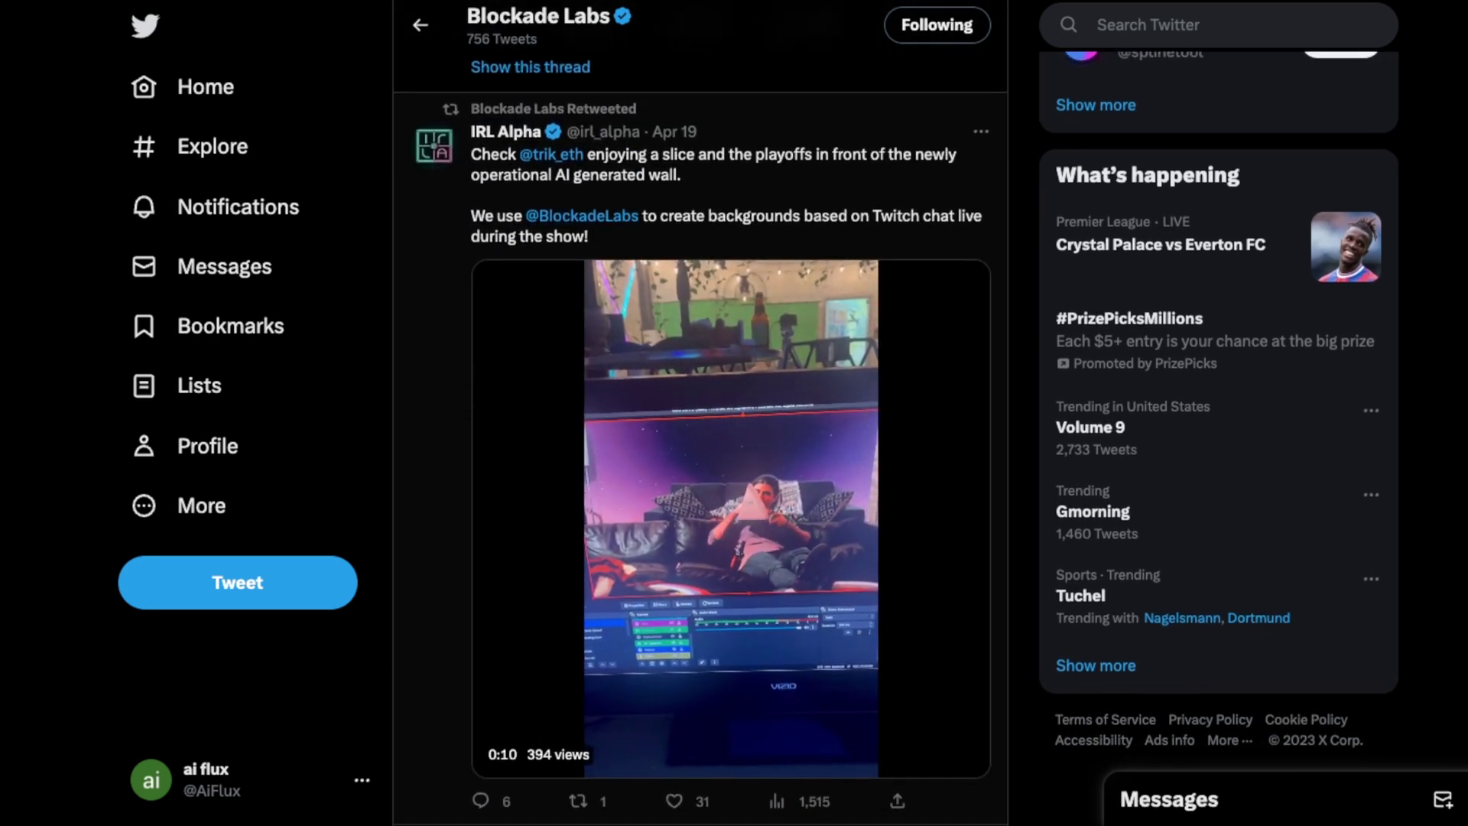
{"action": "scroll", "coordinate": [700, 413], "scroll_direction": "down", "scroll_amount": 1}
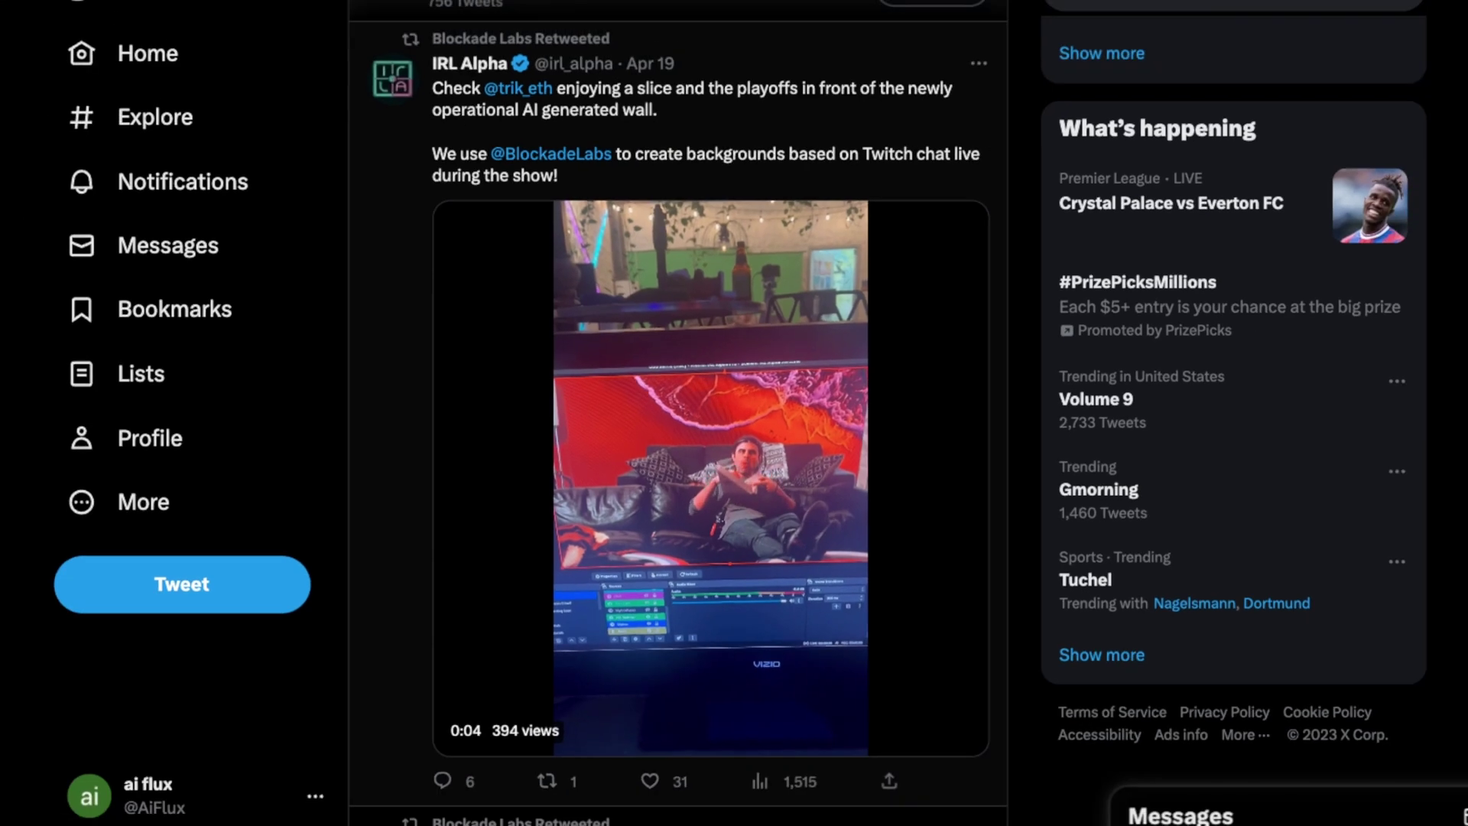
Scroll past the flavors and Prizem tweets to the fruit-bowl office skybox video.
{"action": "scroll", "coordinate": [700, 429], "scroll_direction": "down", "scroll_amount": 8}
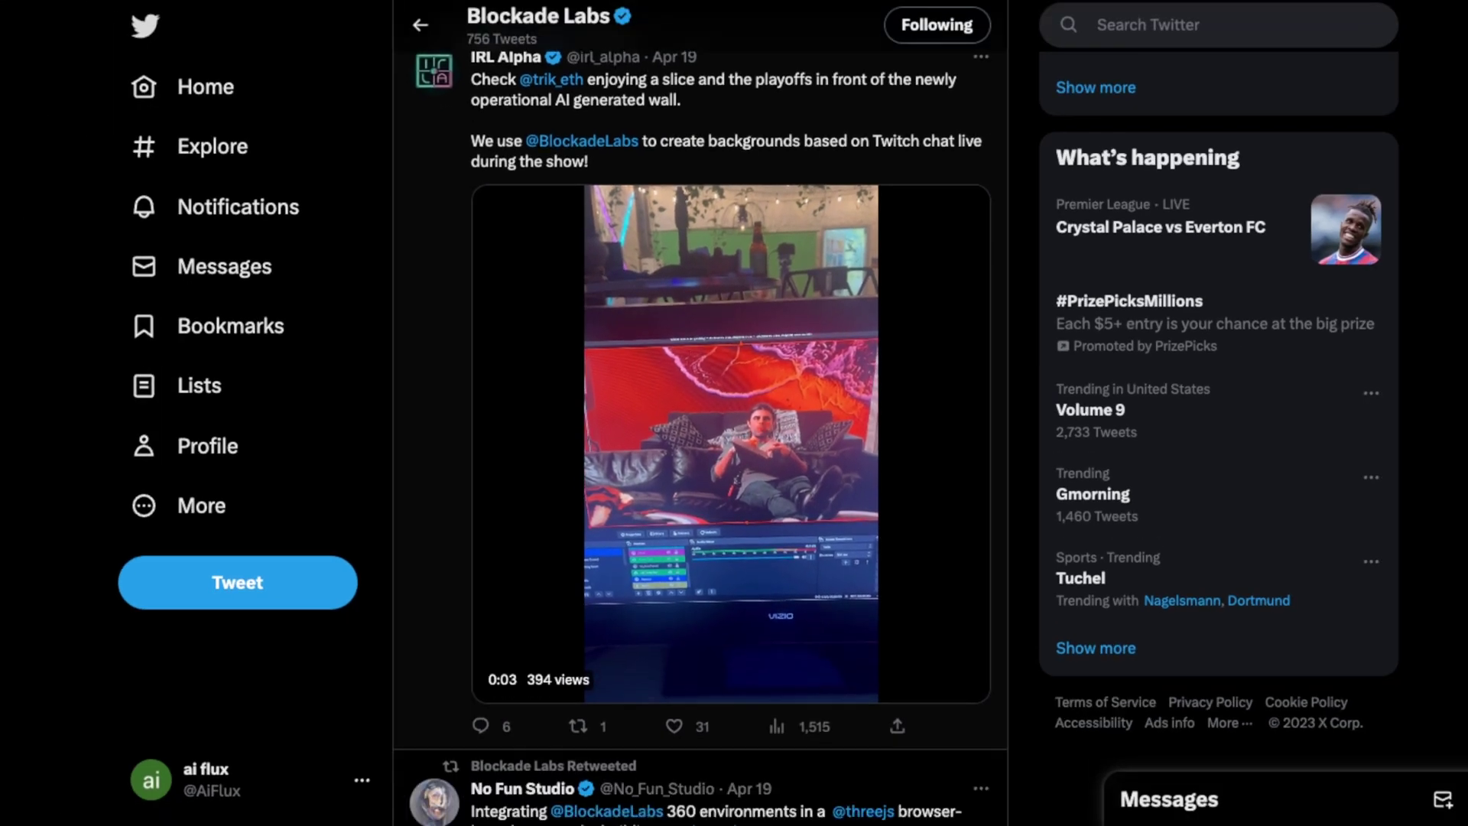
{"action": "scroll", "coordinate": [575, 495], "scroll_direction": "up", "scroll_amount": 1}
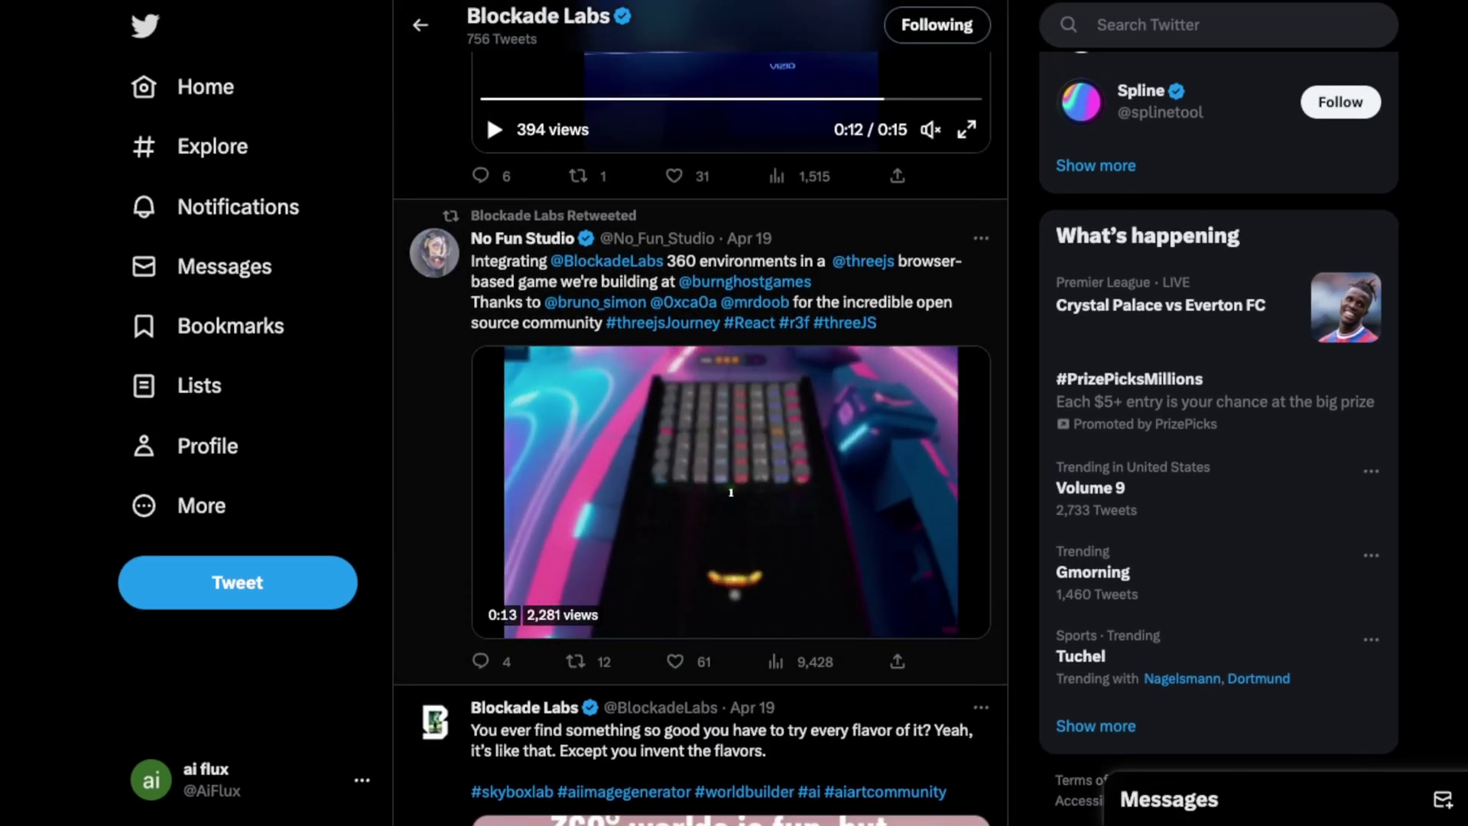
{"action": "scroll", "coordinate": [575, 495], "scroll_direction": "down", "scroll_amount": 2}
{"action": "scroll", "coordinate": [700, 428], "scroll_direction": "down", "scroll_amount": 5}
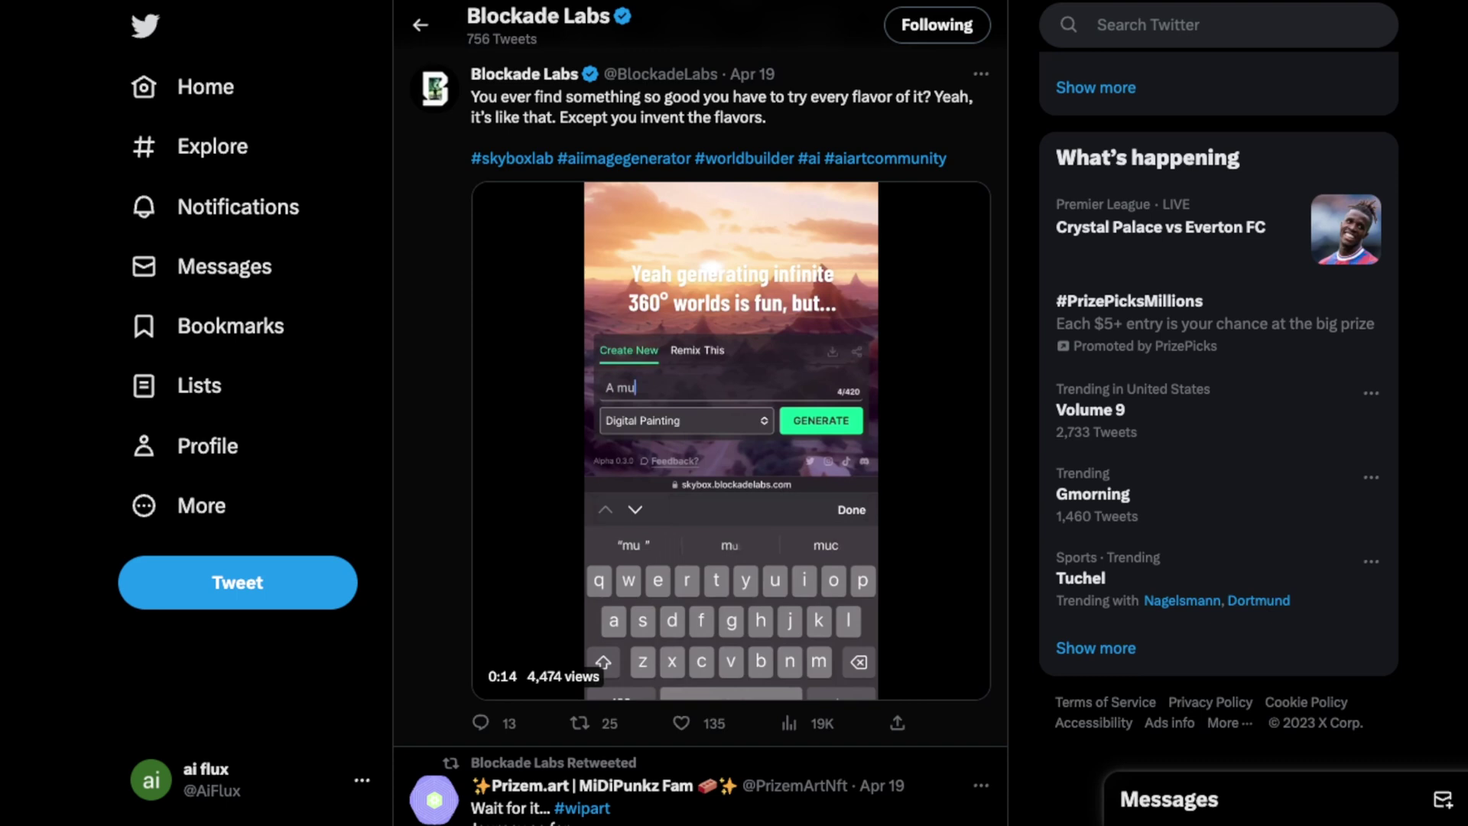
{"action": "scroll", "coordinate": [699, 428], "scroll_direction": "down", "scroll_amount": 1}
{"action": "scroll", "coordinate": [700, 428], "scroll_direction": "up", "scroll_amount": 1}
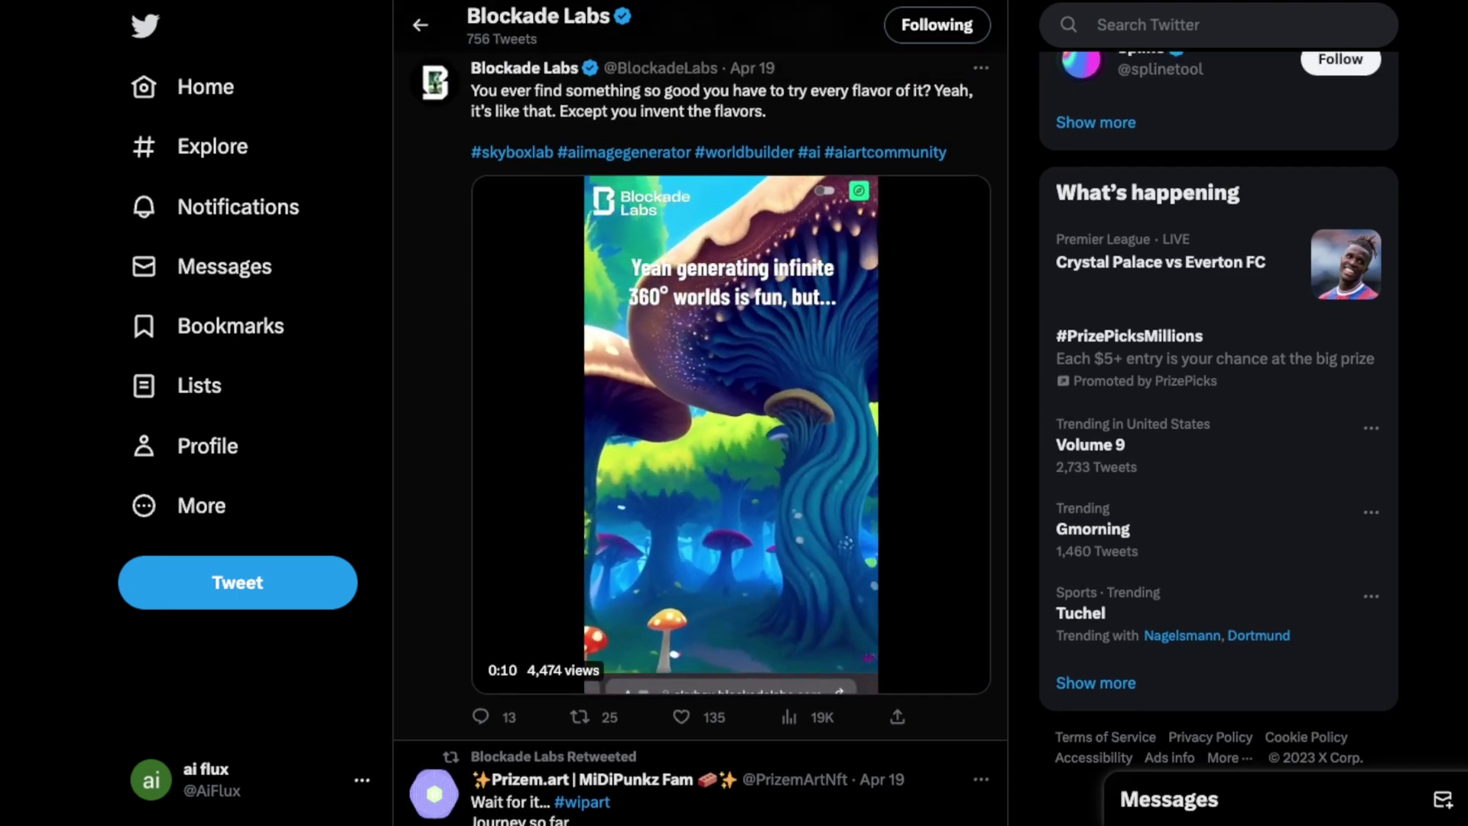
{"action": "scroll", "coordinate": [700, 428], "scroll_direction": "down", "scroll_amount": 10}
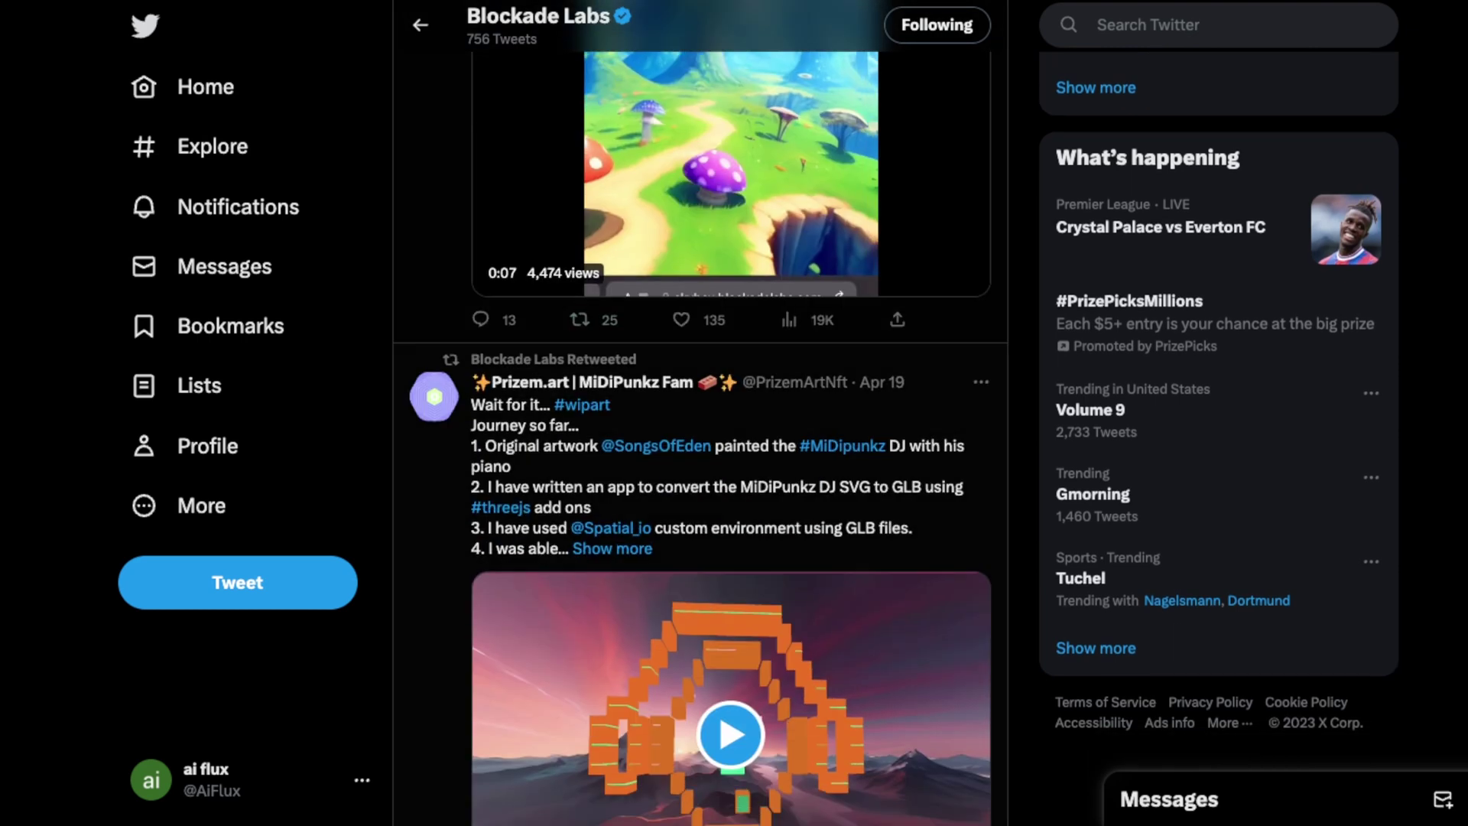
{"action": "scroll", "coordinate": [701, 428], "scroll_direction": "down", "scroll_amount": 2}
{"action": "scroll", "coordinate": [700, 428], "scroll_direction": "up", "scroll_amount": 1}
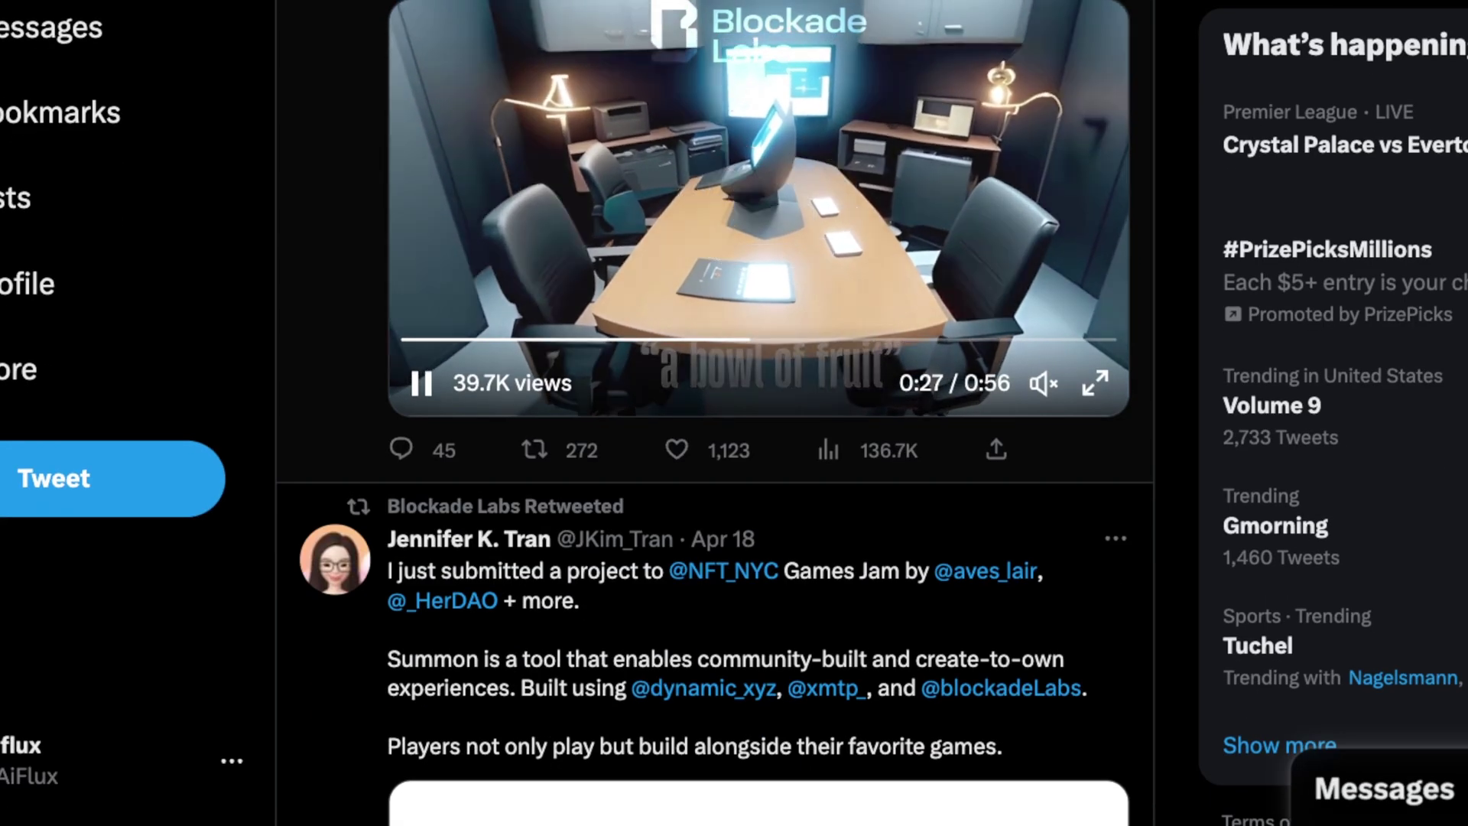
Scroll past the Summon tweet to the Apr 17 skybox-with-depth workshop video.
{"action": "scroll", "coordinate": [734, 413], "scroll_direction": "down", "scroll_amount": 15}
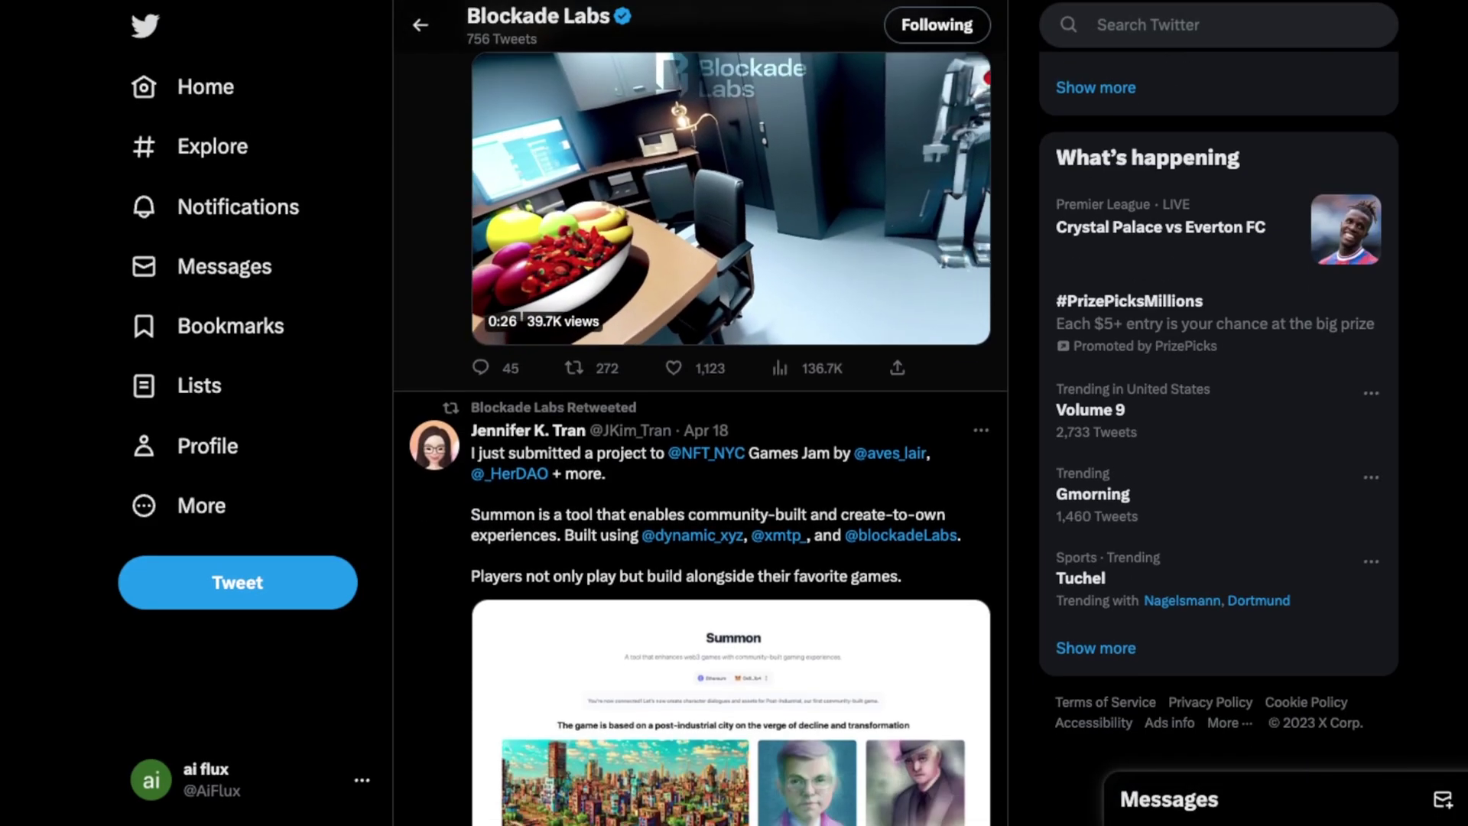
{"action": "scroll", "coordinate": [487, 56], "scroll_direction": "down", "scroll_amount": 5}
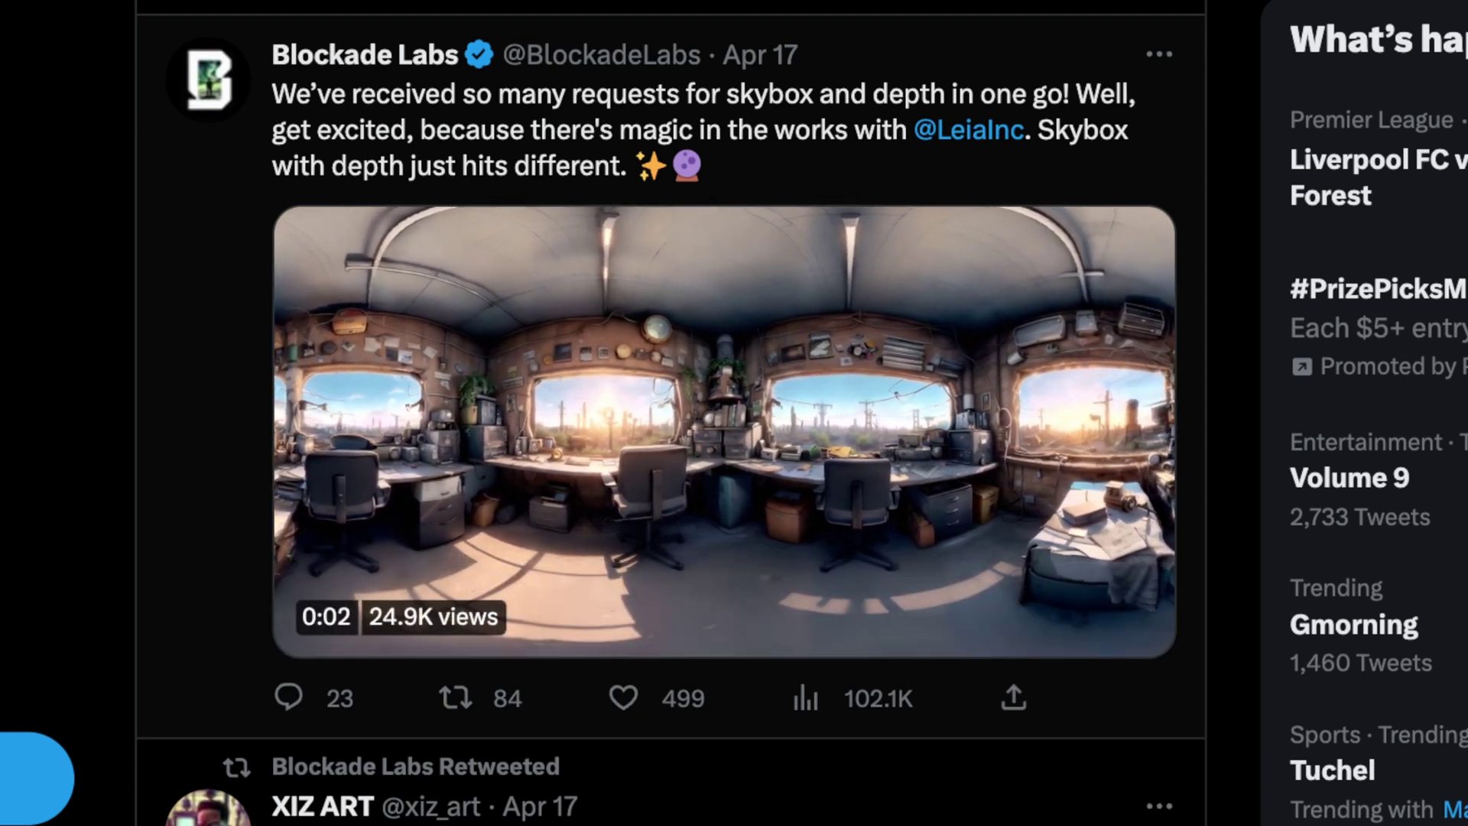
Scroll past the MADMIUX Singapore video to the retweeted 1/6 SkyboxLab floating-islands image.
{"action": "scroll", "coordinate": [701, 413], "scroll_direction": "down", "scroll_amount": 10}
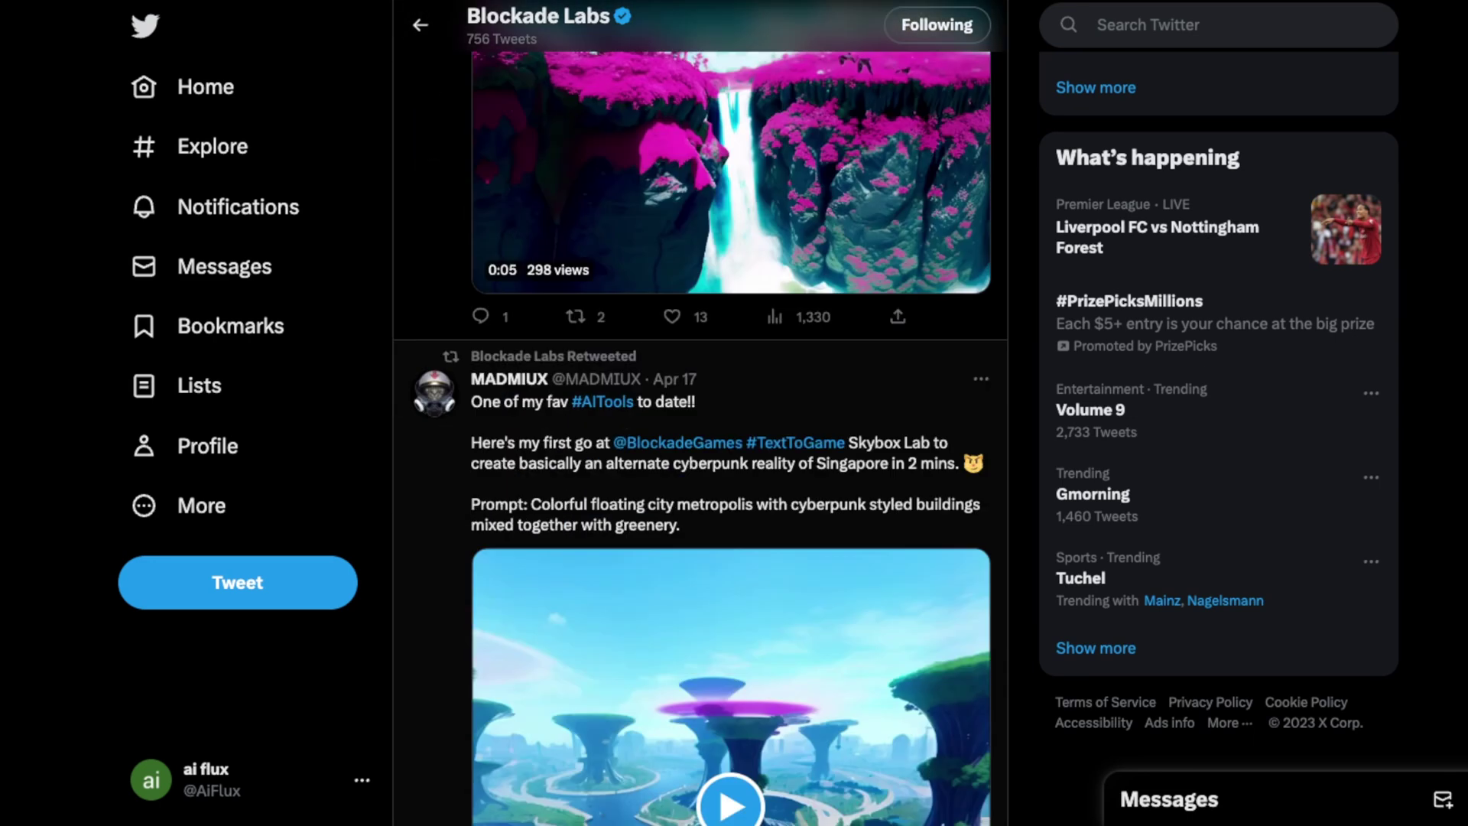
{"action": "scroll", "coordinate": [701, 413], "scroll_direction": "down", "scroll_amount": 2}
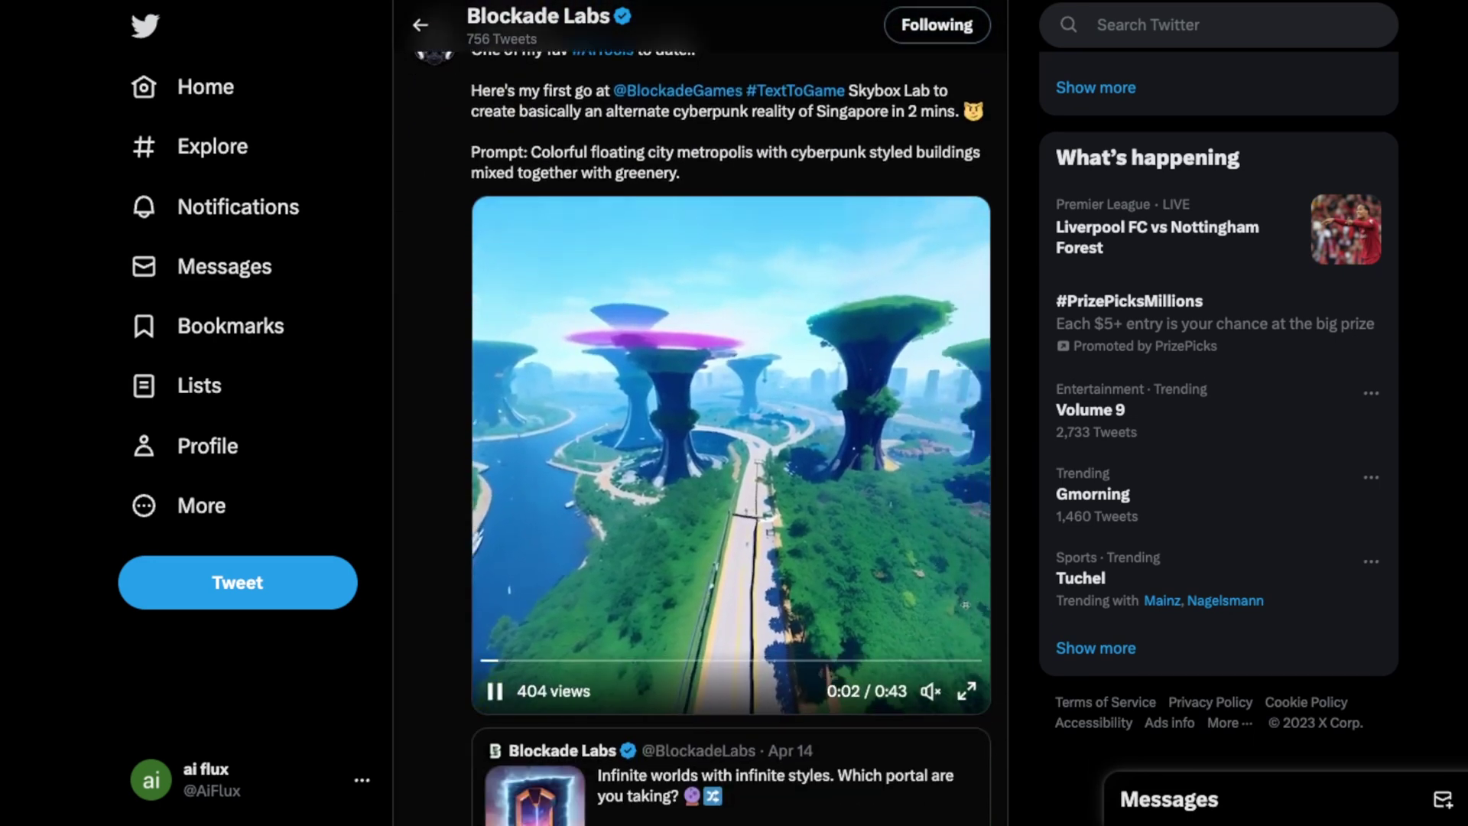
{"action": "scroll", "coordinate": [701, 413], "scroll_direction": "down", "scroll_amount": 2}
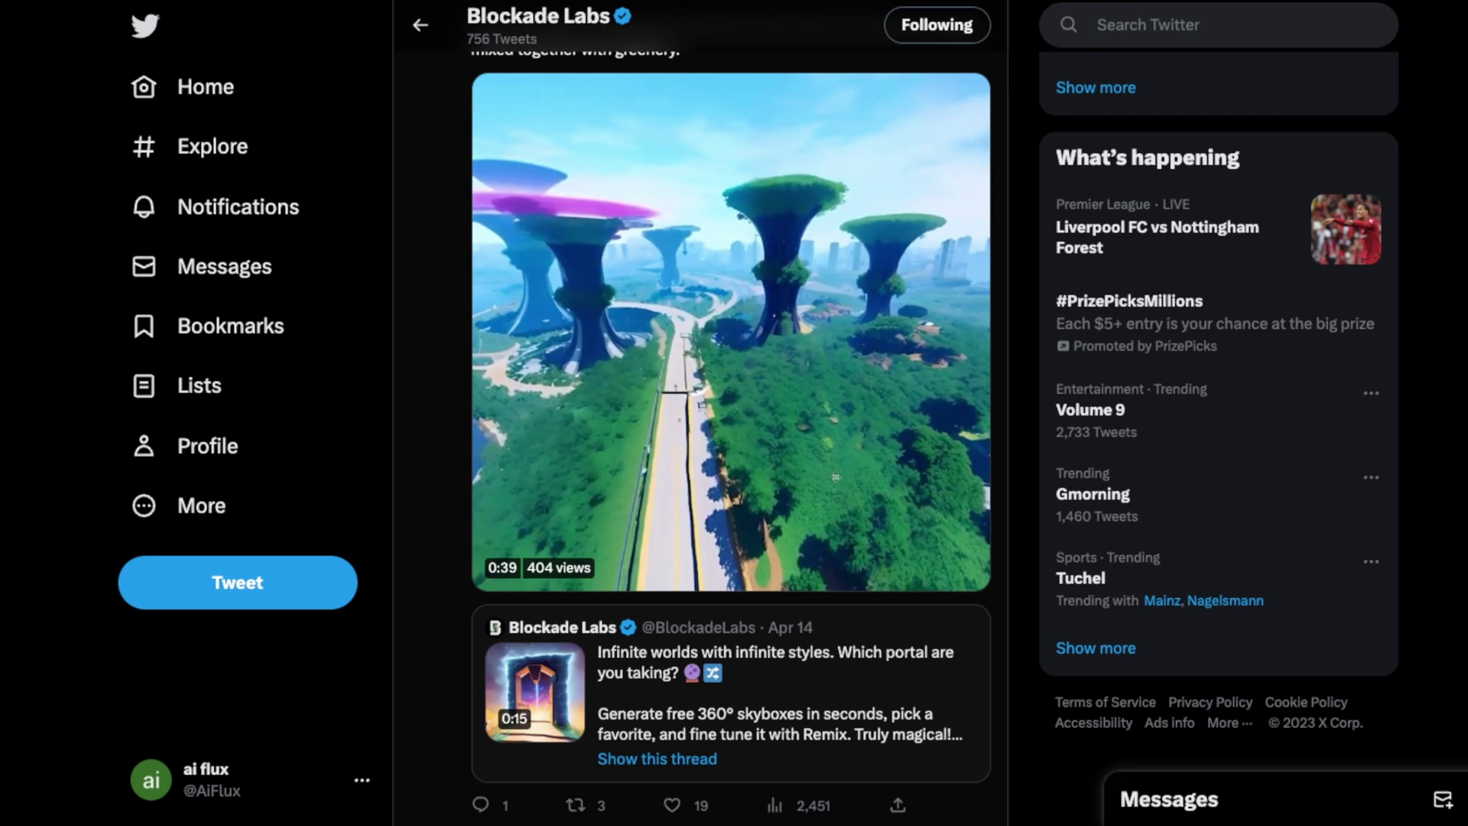
{"action": "scroll", "coordinate": [701, 413], "scroll_direction": "down", "scroll_amount": 13}
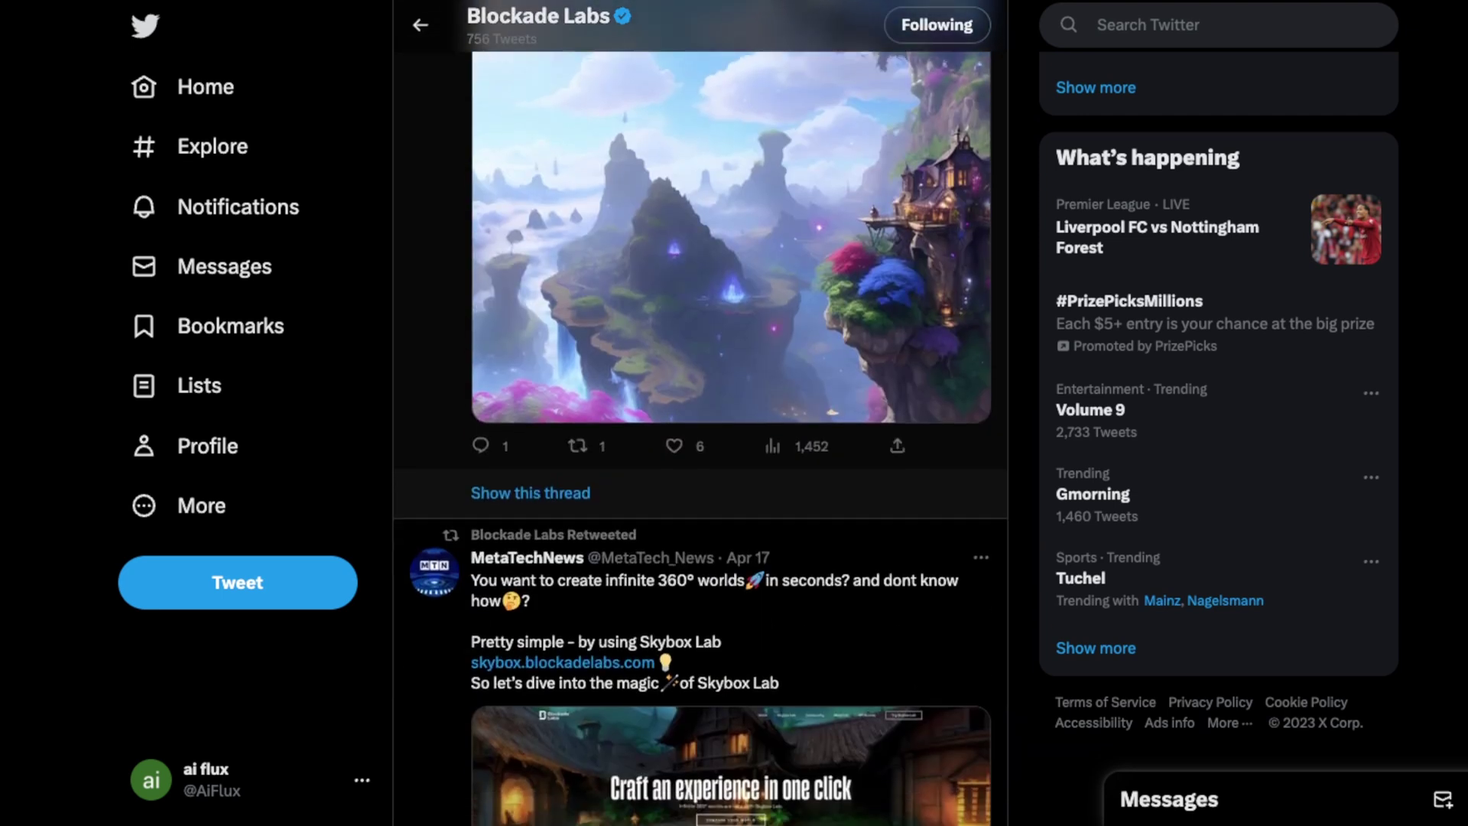
{"action": "scroll", "coordinate": [701, 413], "scroll_direction": "up", "scroll_amount": 3}
{"action": "scroll", "coordinate": [700, 413], "scroll_direction": "up", "scroll_amount": 2}
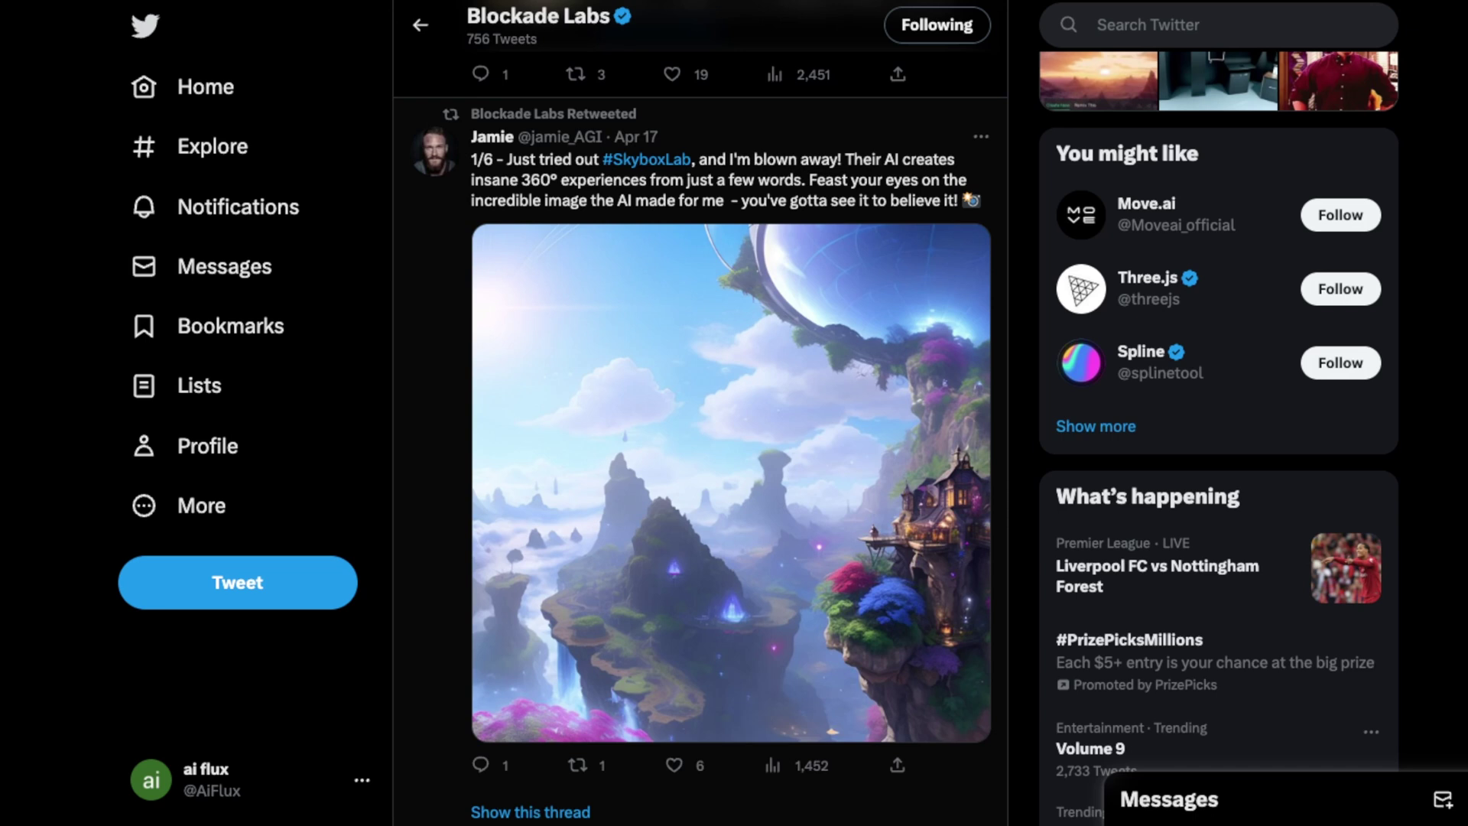
View the floating-islands skybox image full screen, then close it and return to the feed.
{"action": "left_click", "coordinate": [731, 482]}
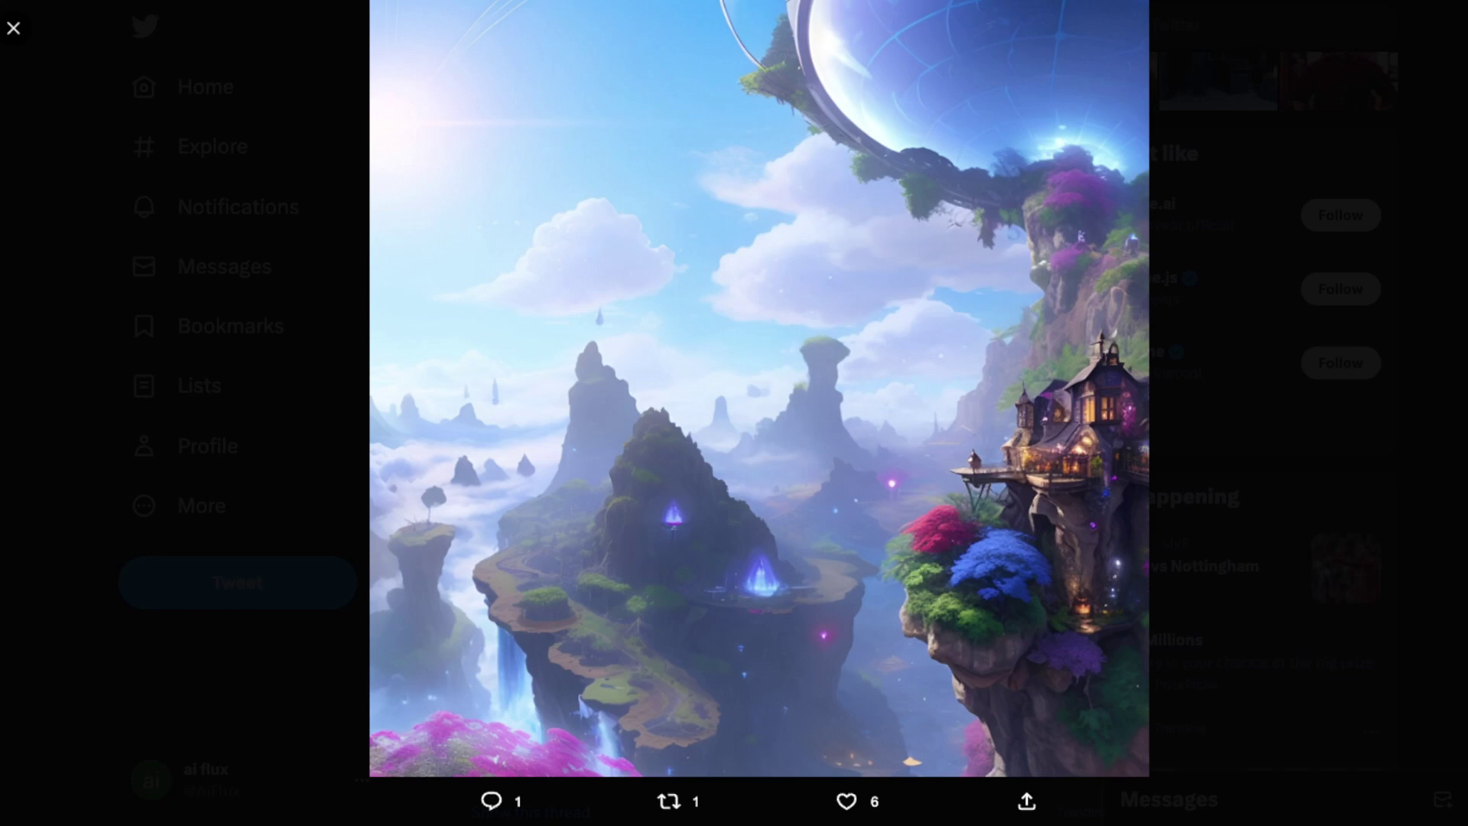
{"action": "key", "text": "Escape"}
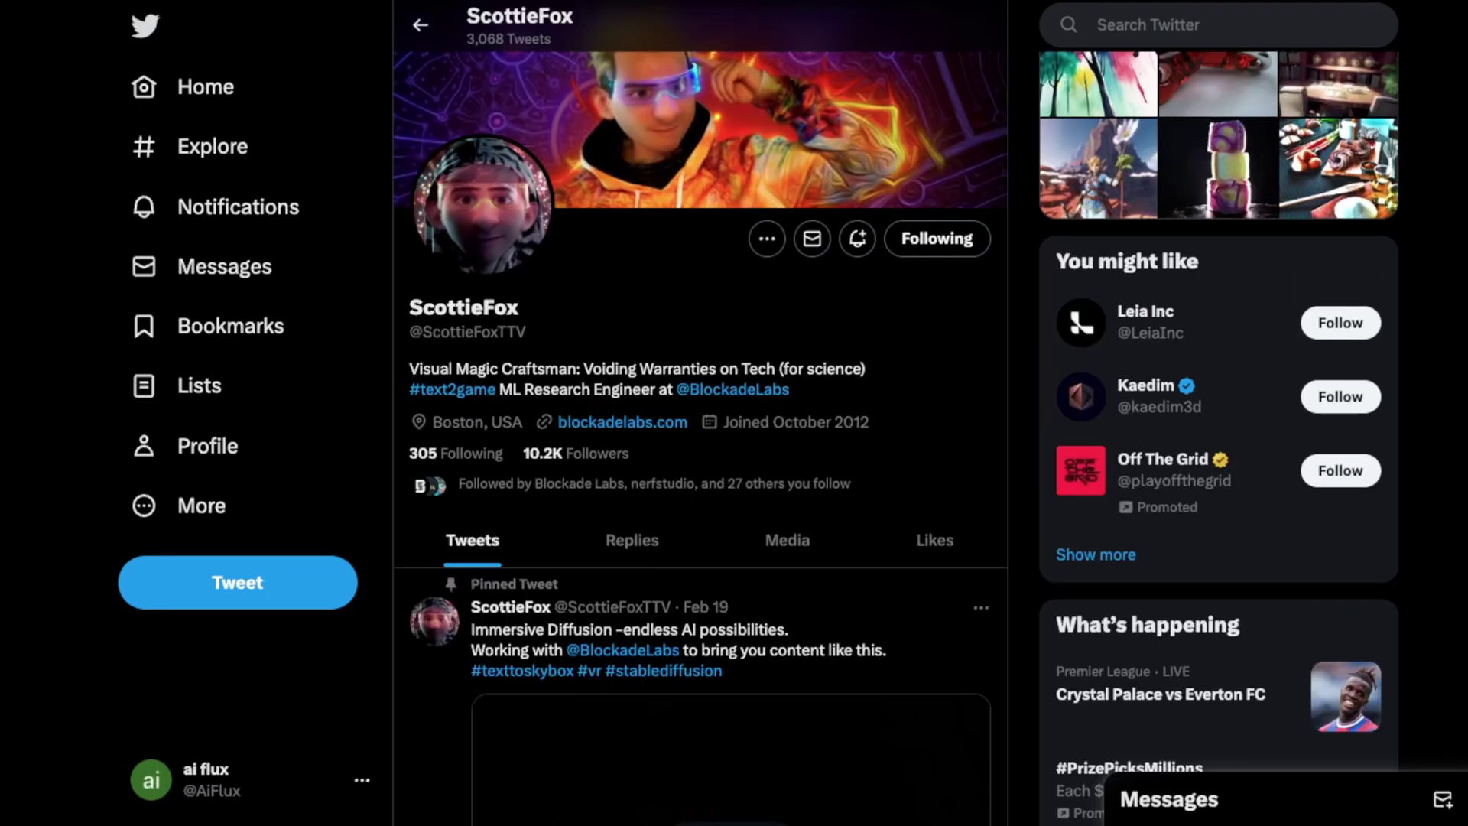
{"action": "scroll", "coordinate": [700, 413], "scroll_direction": "down", "scroll_amount": 3}
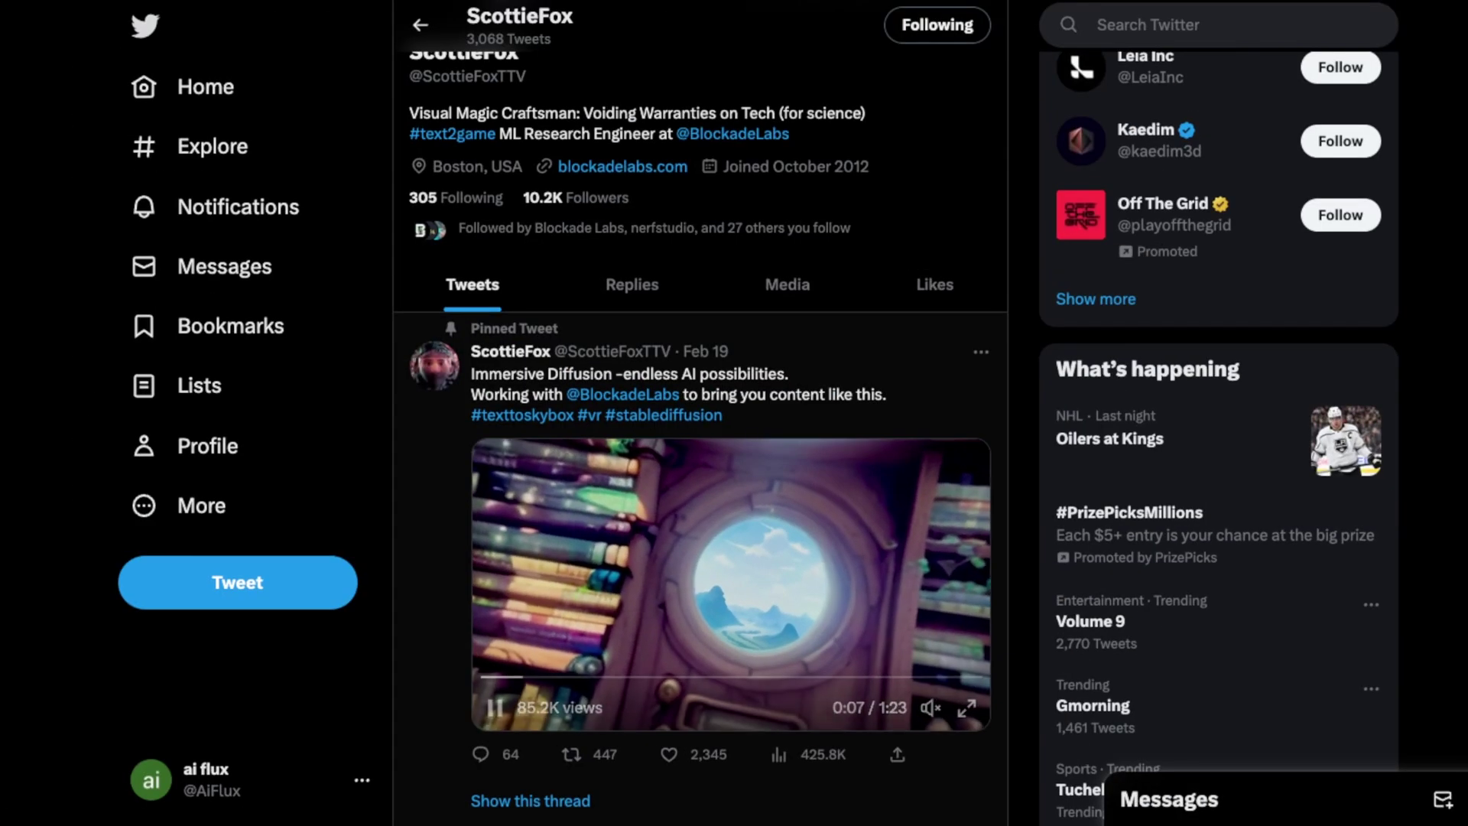
Browse ScottieFox's profile timeline past his particles video to the Apr 19 'telling AI' tweet.
{"action": "scroll", "coordinate": [700, 413], "scroll_direction": "down", "scroll_amount": 4}
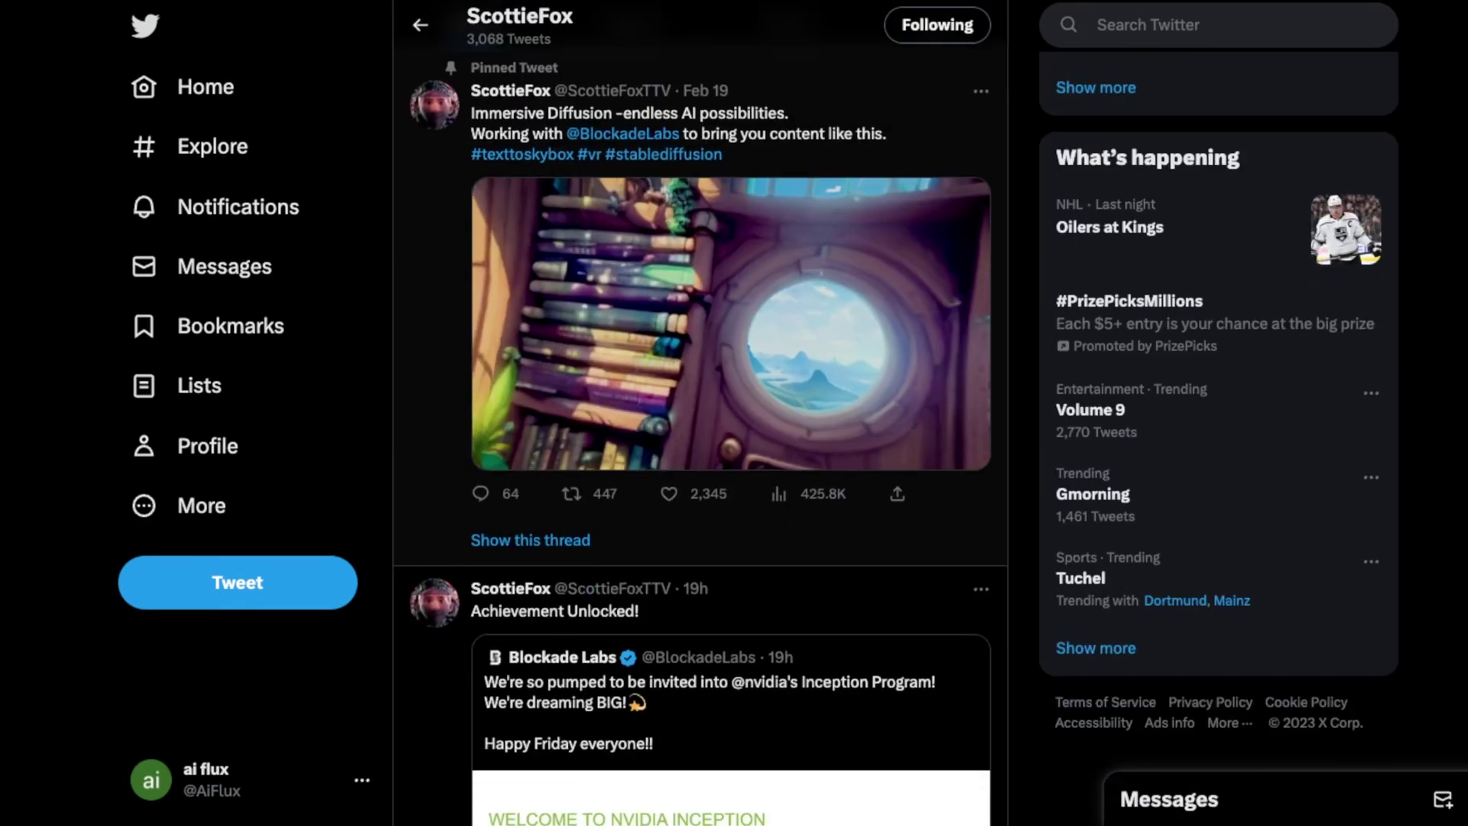
{"action": "scroll", "coordinate": [700, 414], "scroll_direction": "down", "scroll_amount": 15}
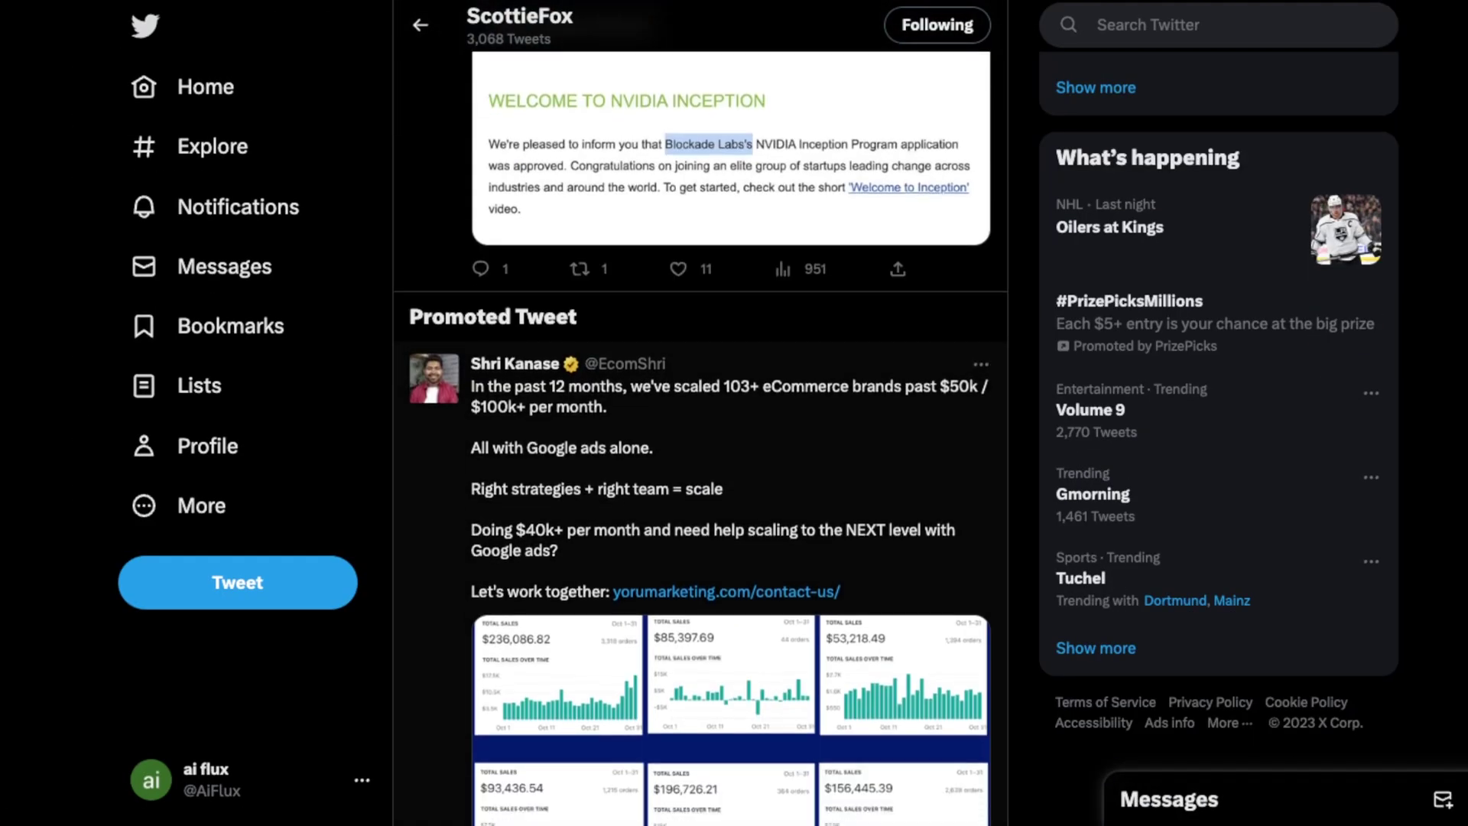
{"action": "scroll", "coordinate": [700, 413], "scroll_direction": "down", "scroll_amount": 10}
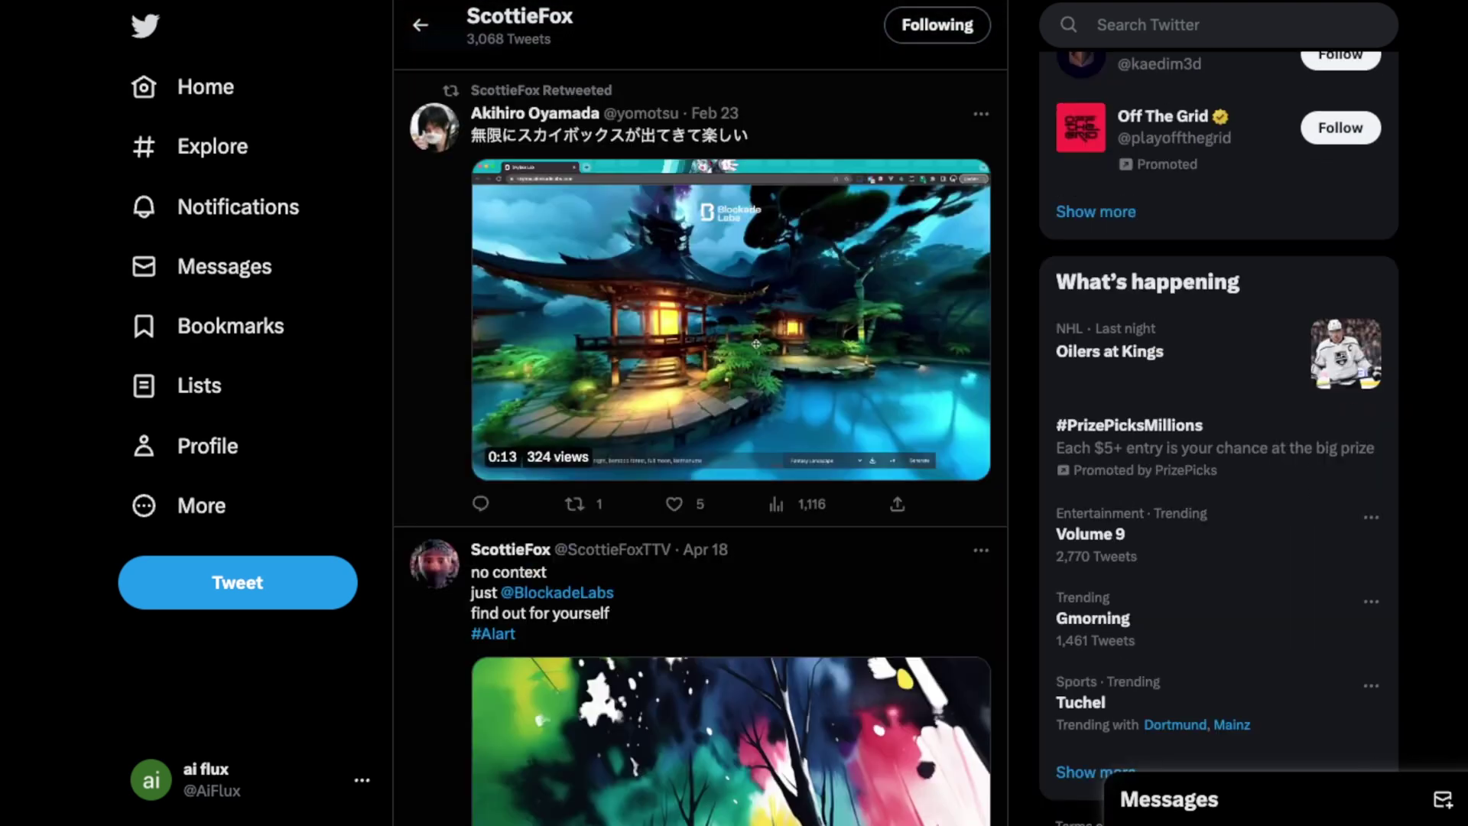
{"action": "scroll", "coordinate": [699, 414], "scroll_direction": "down", "scroll_amount": 12}
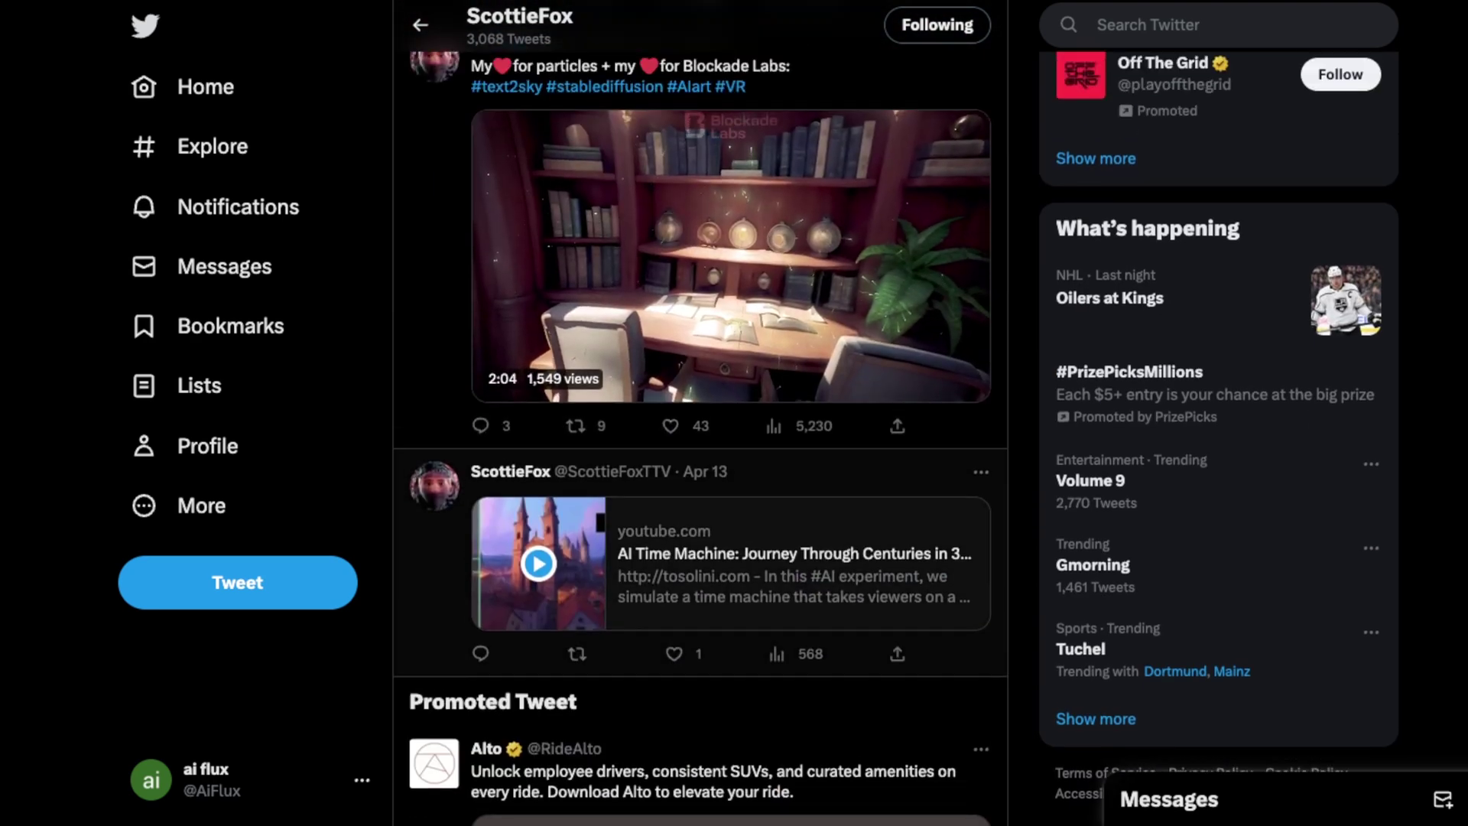
{"action": "scroll", "coordinate": [700, 414], "scroll_direction": "up", "scroll_amount": 1}
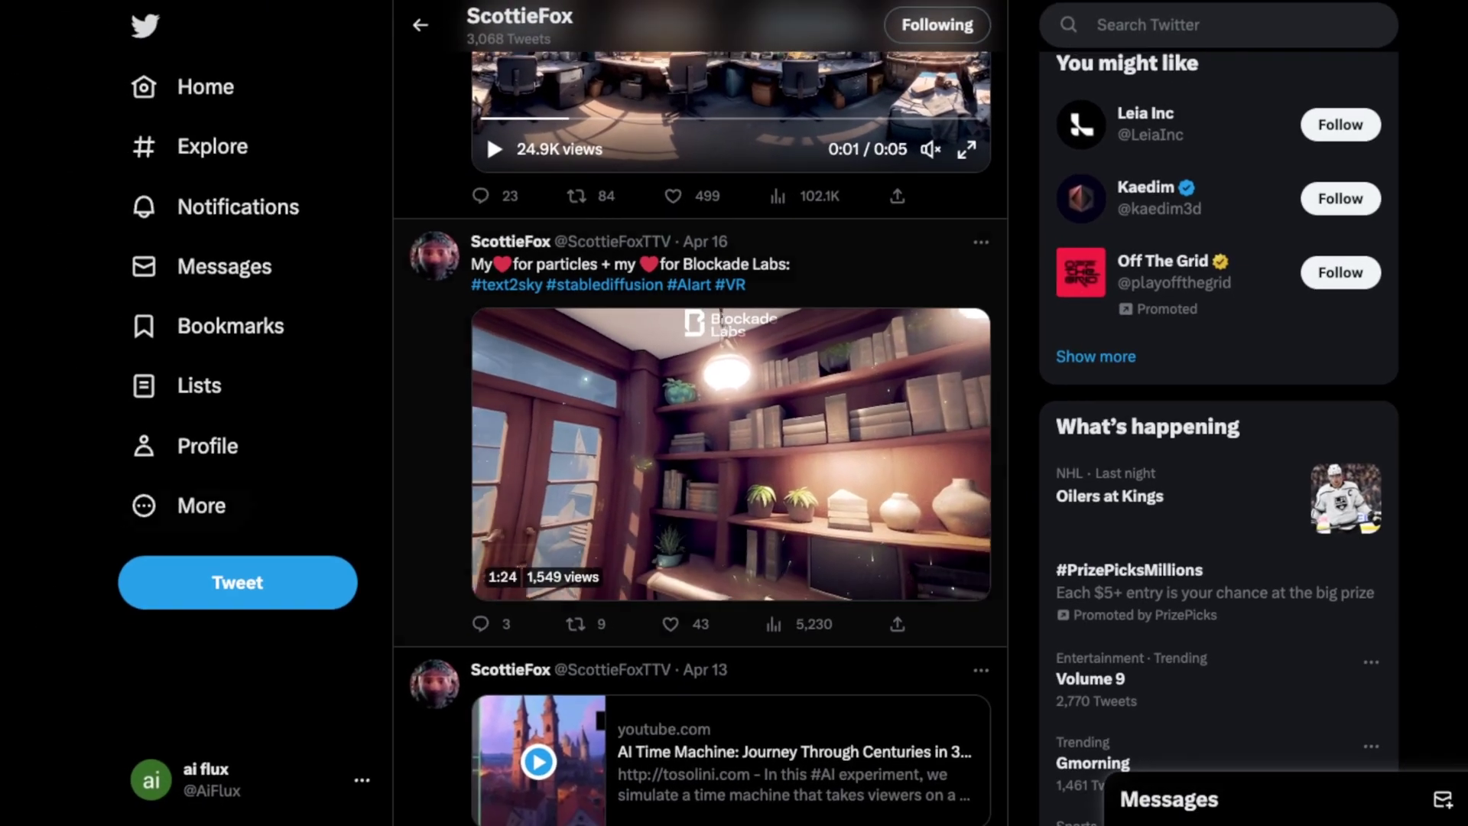
{"action": "scroll", "coordinate": [701, 414], "scroll_direction": "down", "scroll_amount": 10}
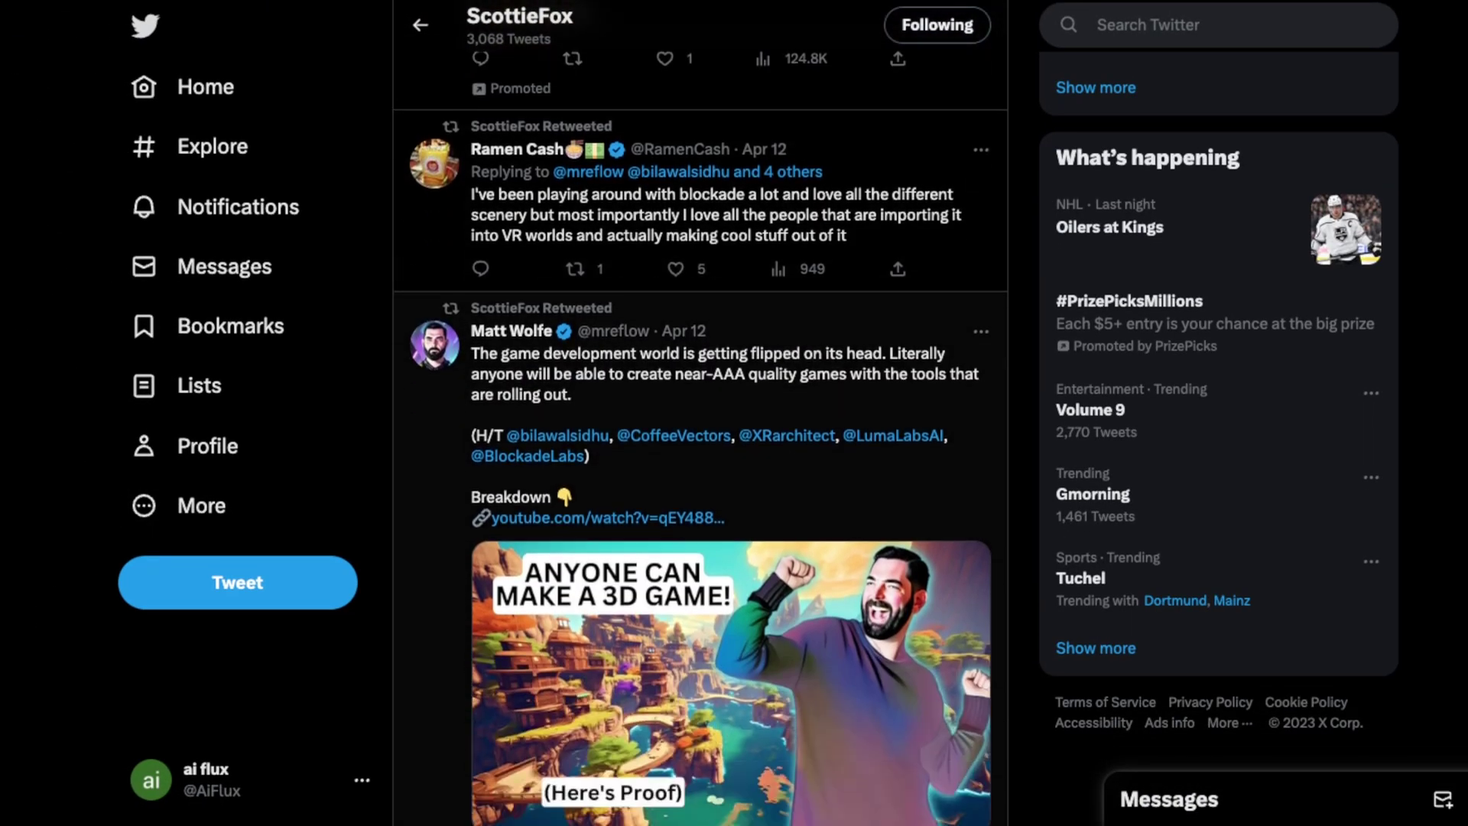
{"action": "scroll", "coordinate": [701, 414], "scroll_direction": "down", "scroll_amount": 15}
{"action": "scroll", "coordinate": [701, 413], "scroll_direction": "up", "scroll_amount": 8}
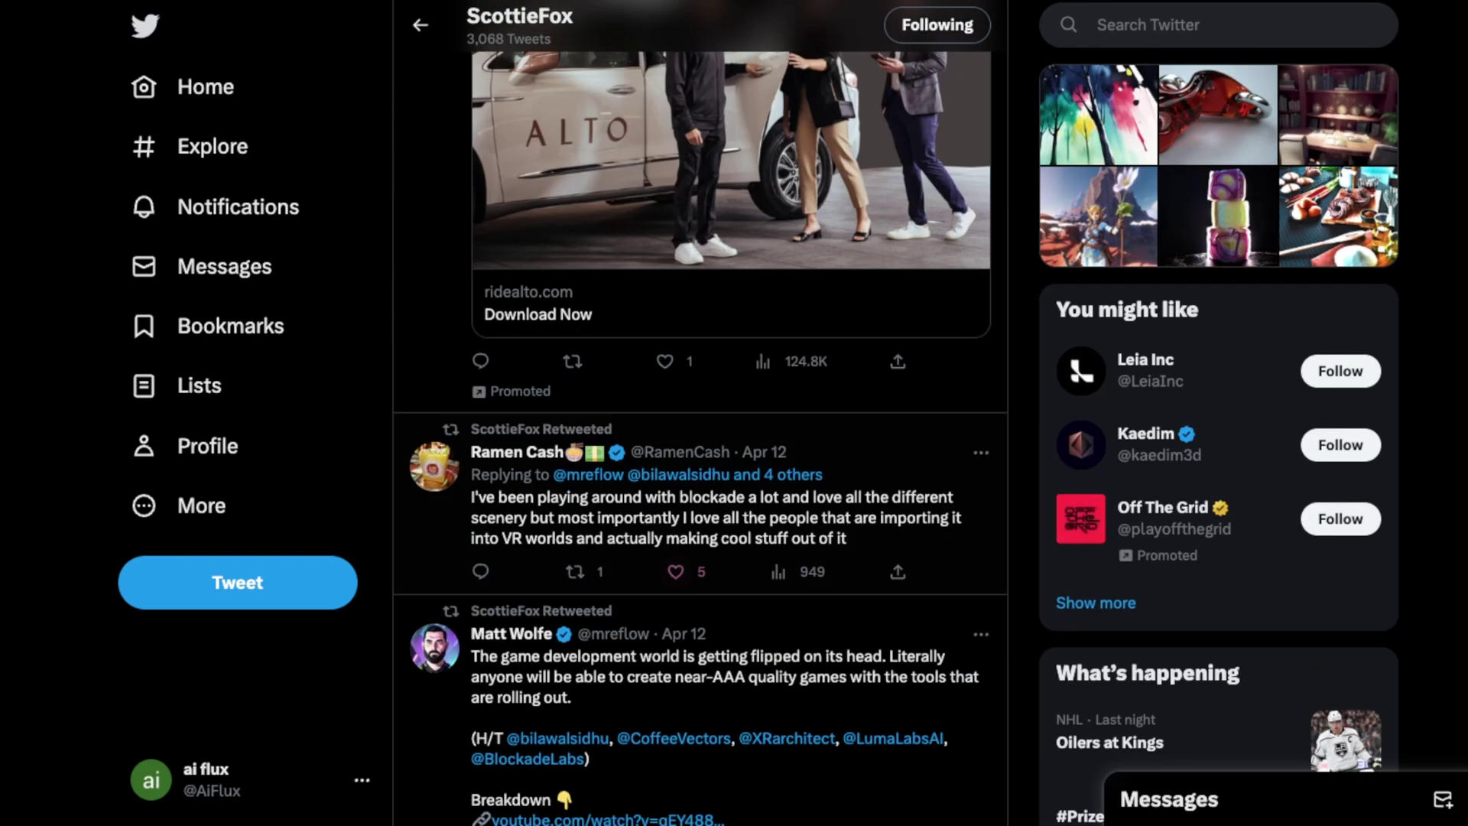
{"action": "scroll", "coordinate": [700, 413], "scroll_direction": "down", "scroll_amount": 2}
{"action": "scroll", "coordinate": [702, 414], "scroll_direction": "up", "scroll_amount": 8}
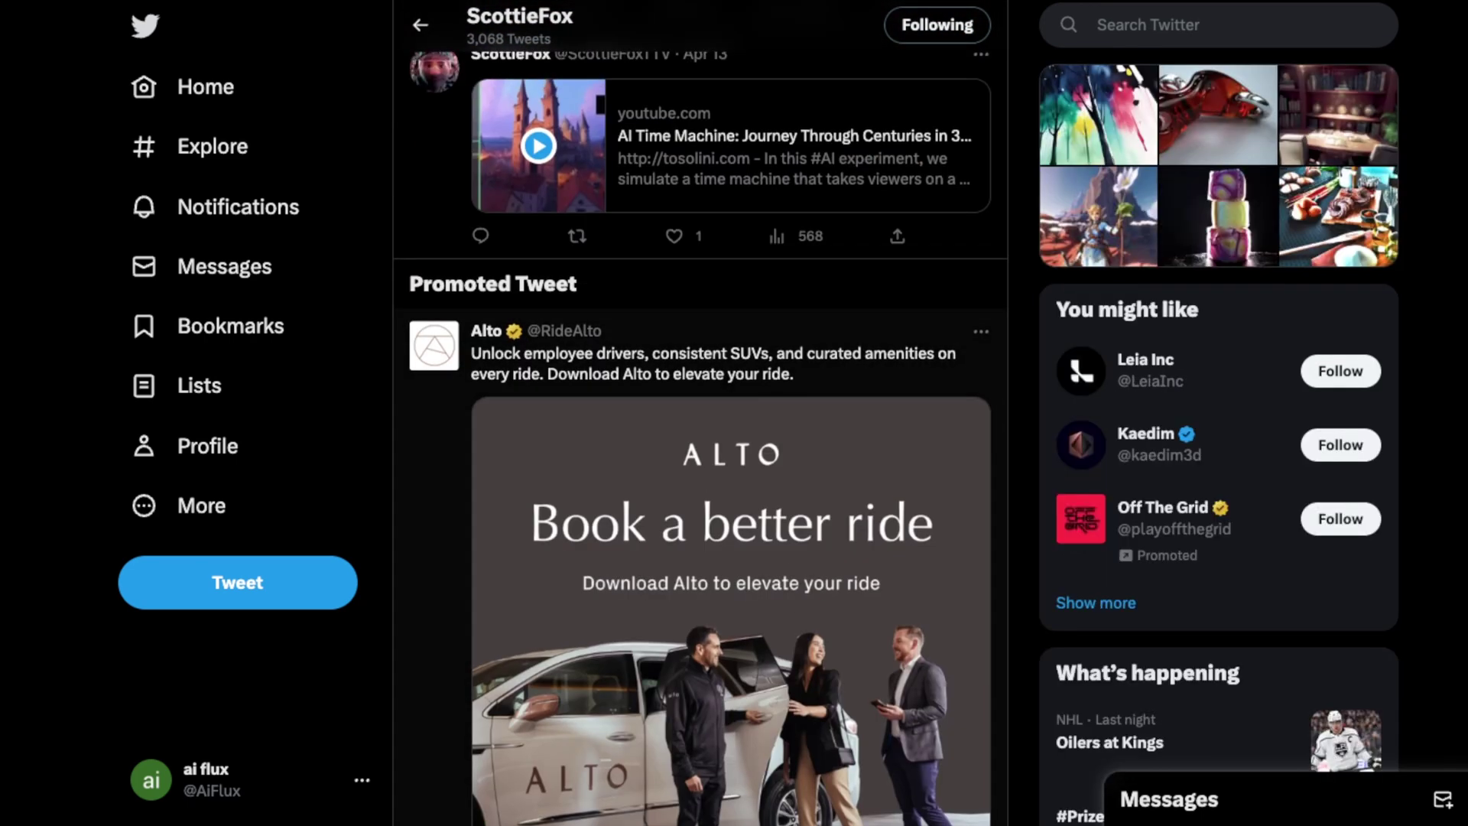
{"action": "scroll", "coordinate": [701, 413], "scroll_direction": "down", "scroll_amount": 15}
{"action": "scroll", "coordinate": [701, 413], "scroll_direction": "up", "scroll_amount": 10}
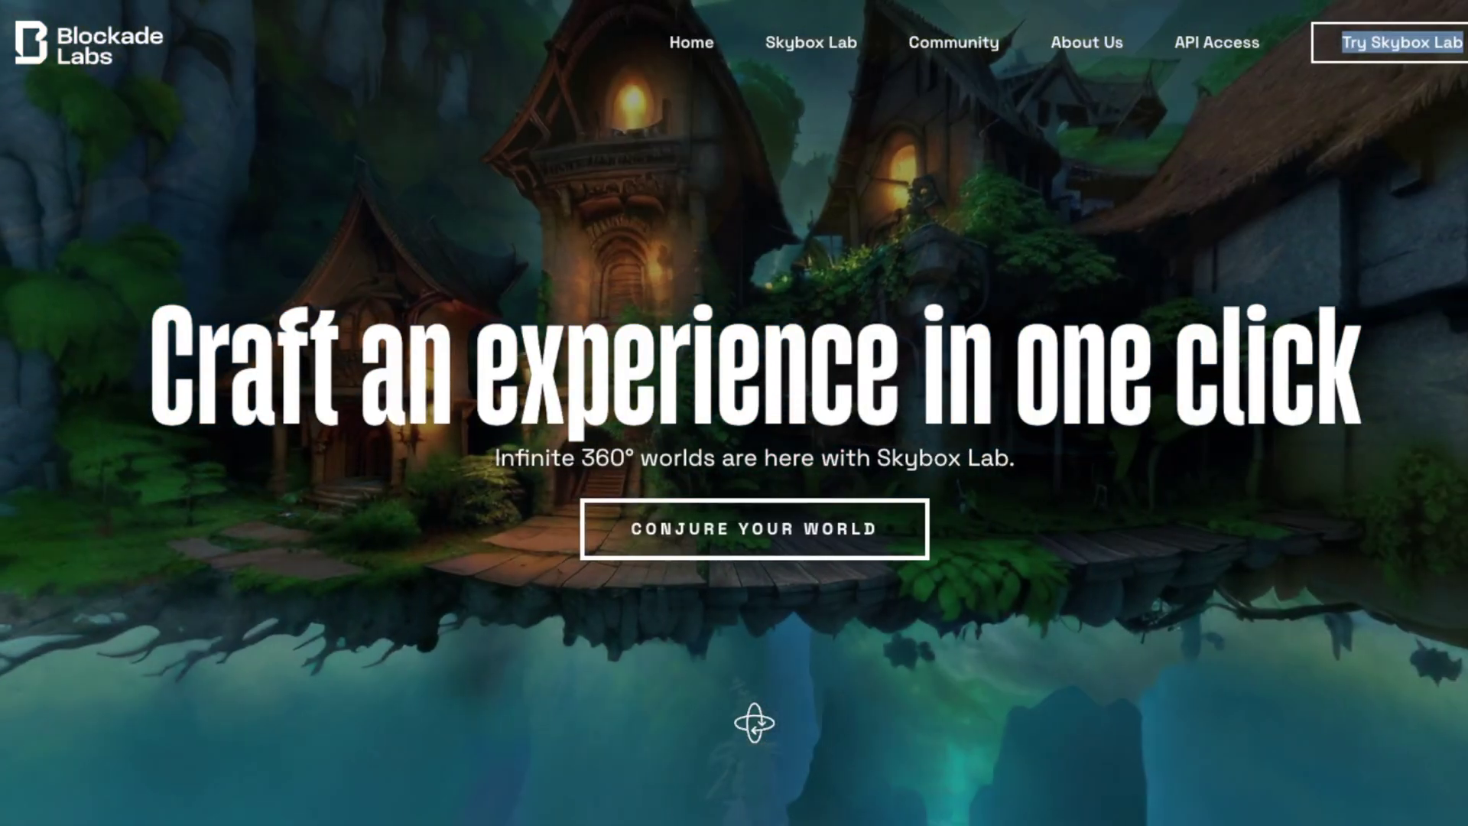
Scroll through the Twitter testimonials on the Blockade Labs website.
{"action": "scroll", "coordinate": [735, 413], "scroll_direction": "down", "scroll_amount": 5}
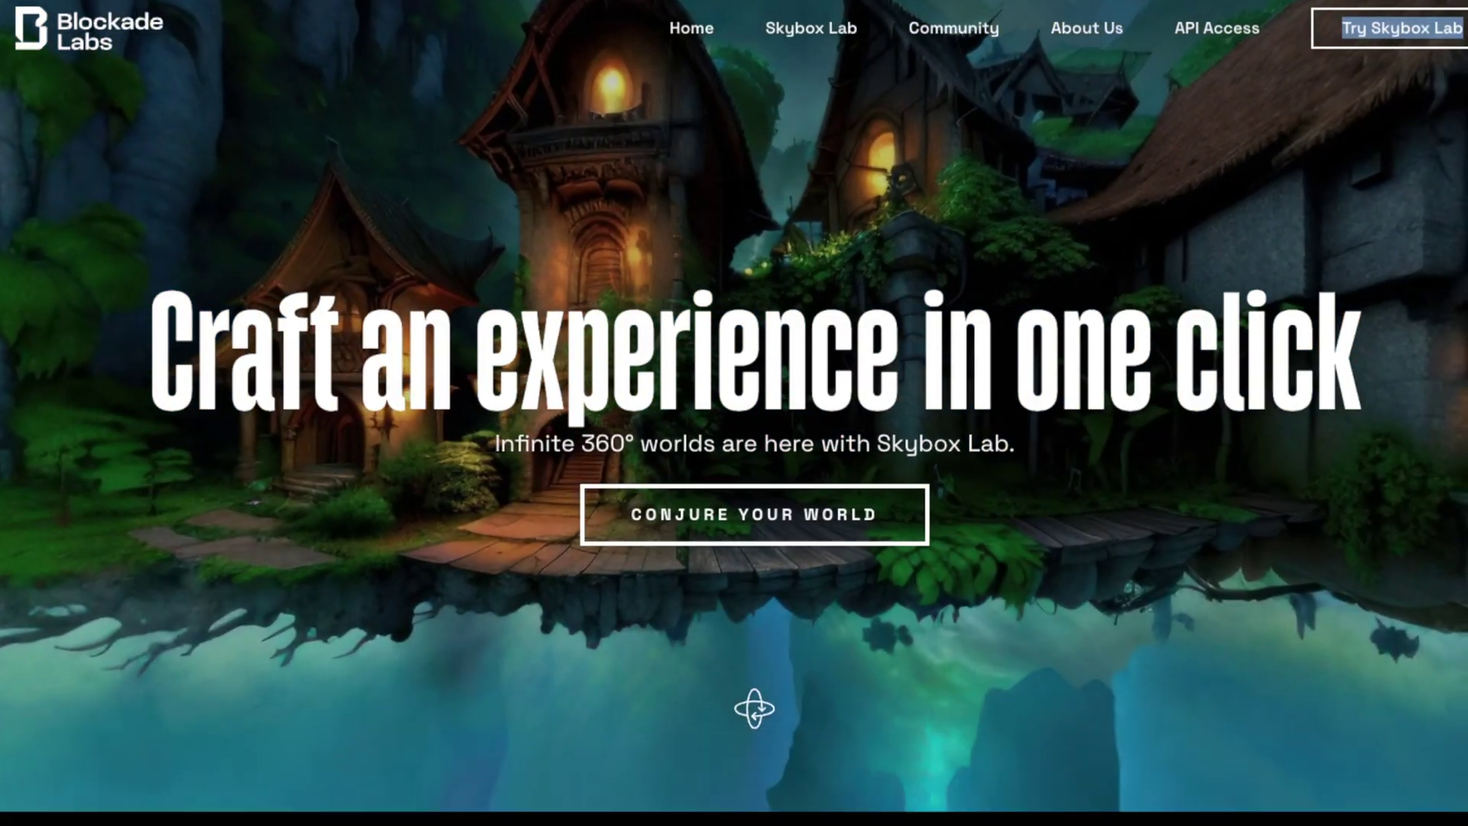
{"action": "scroll", "coordinate": [734, 414], "scroll_direction": "down", "scroll_amount": 10}
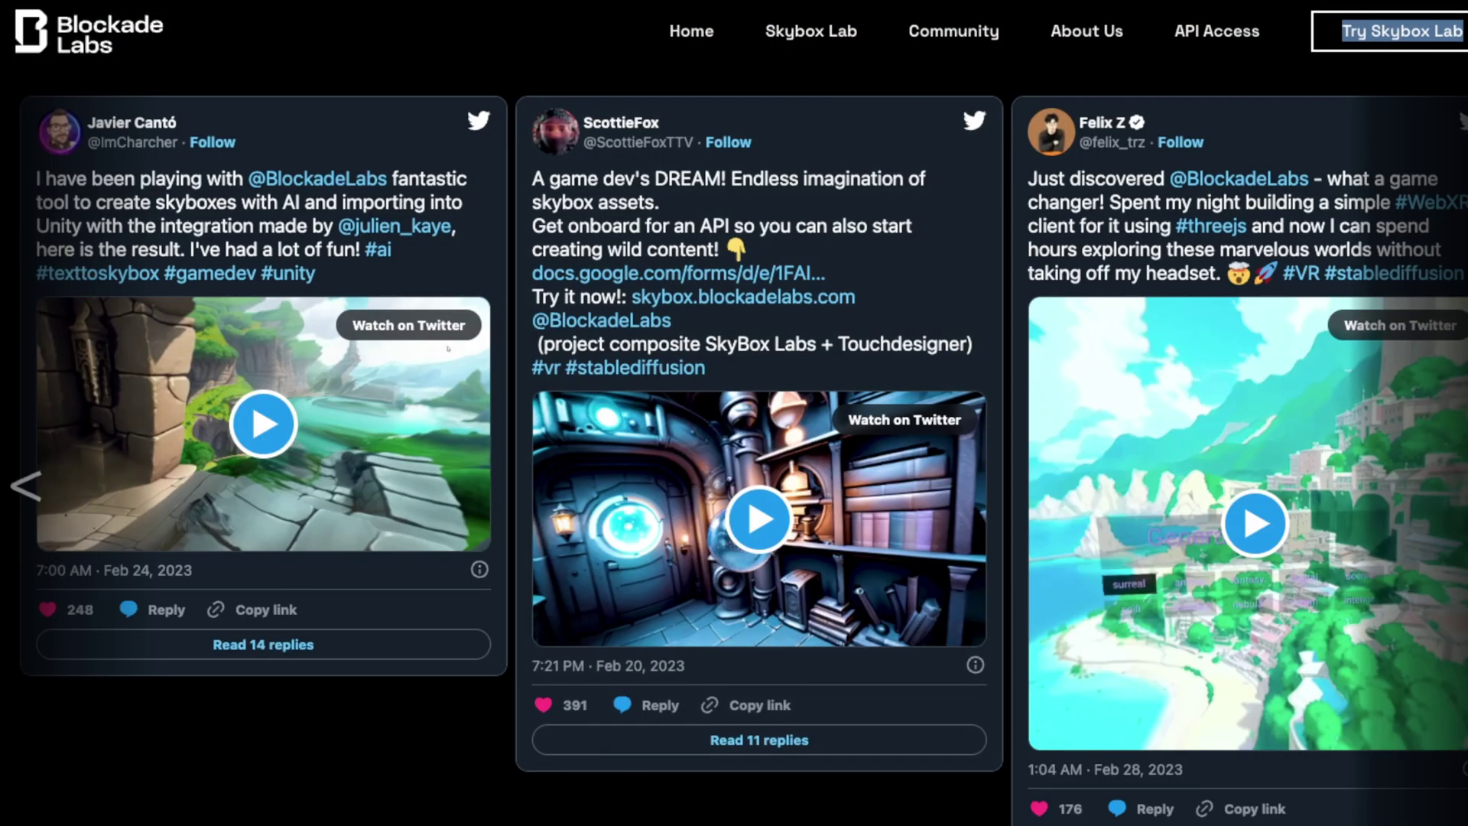
{"action": "scroll", "coordinate": [735, 413], "scroll_direction": "up", "scroll_amount": 1}
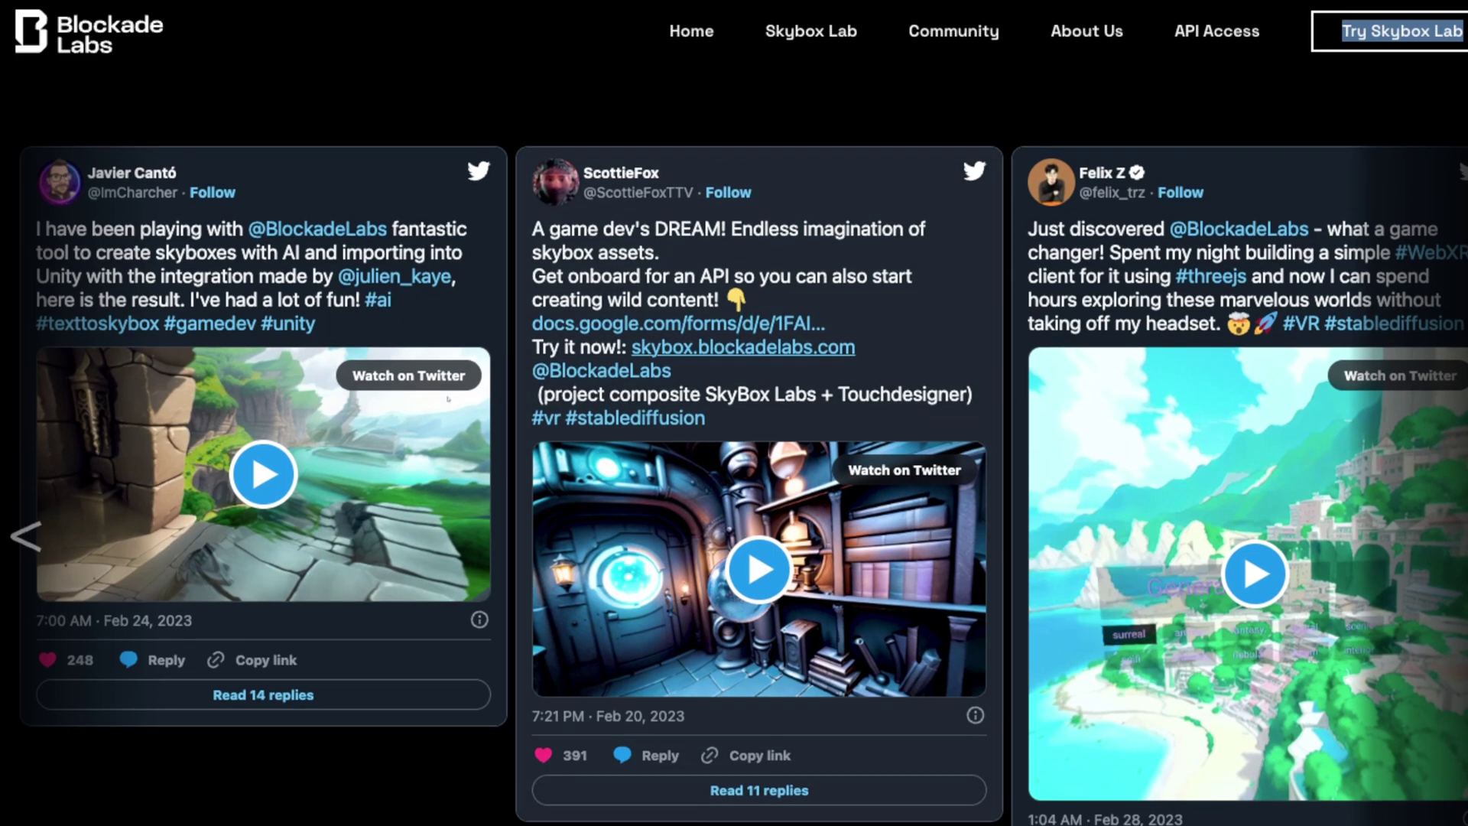
{"action": "scroll", "coordinate": [735, 413], "scroll_direction": "up", "scroll_amount": 1}
{"action": "scroll", "coordinate": [735, 413], "scroll_direction": "down", "scroll_amount": 1}
{"action": "scroll", "coordinate": [734, 413], "scroll_direction": "up", "scroll_amount": 10}
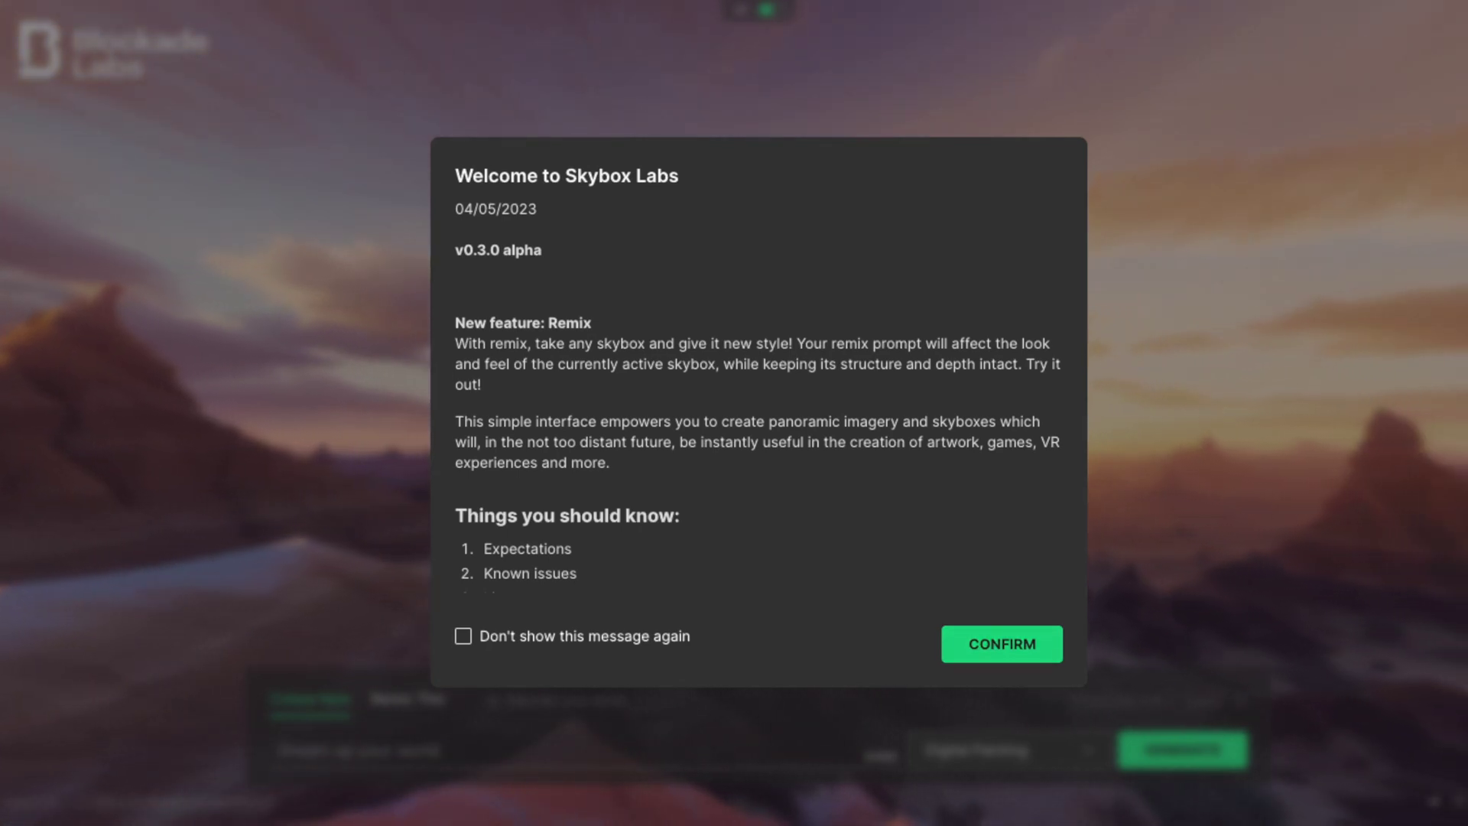
Confirm the v0.3.0 alpha welcome notice to reveal the sunset desert-canyon skybox.
{"action": "key", "text": "Return"}
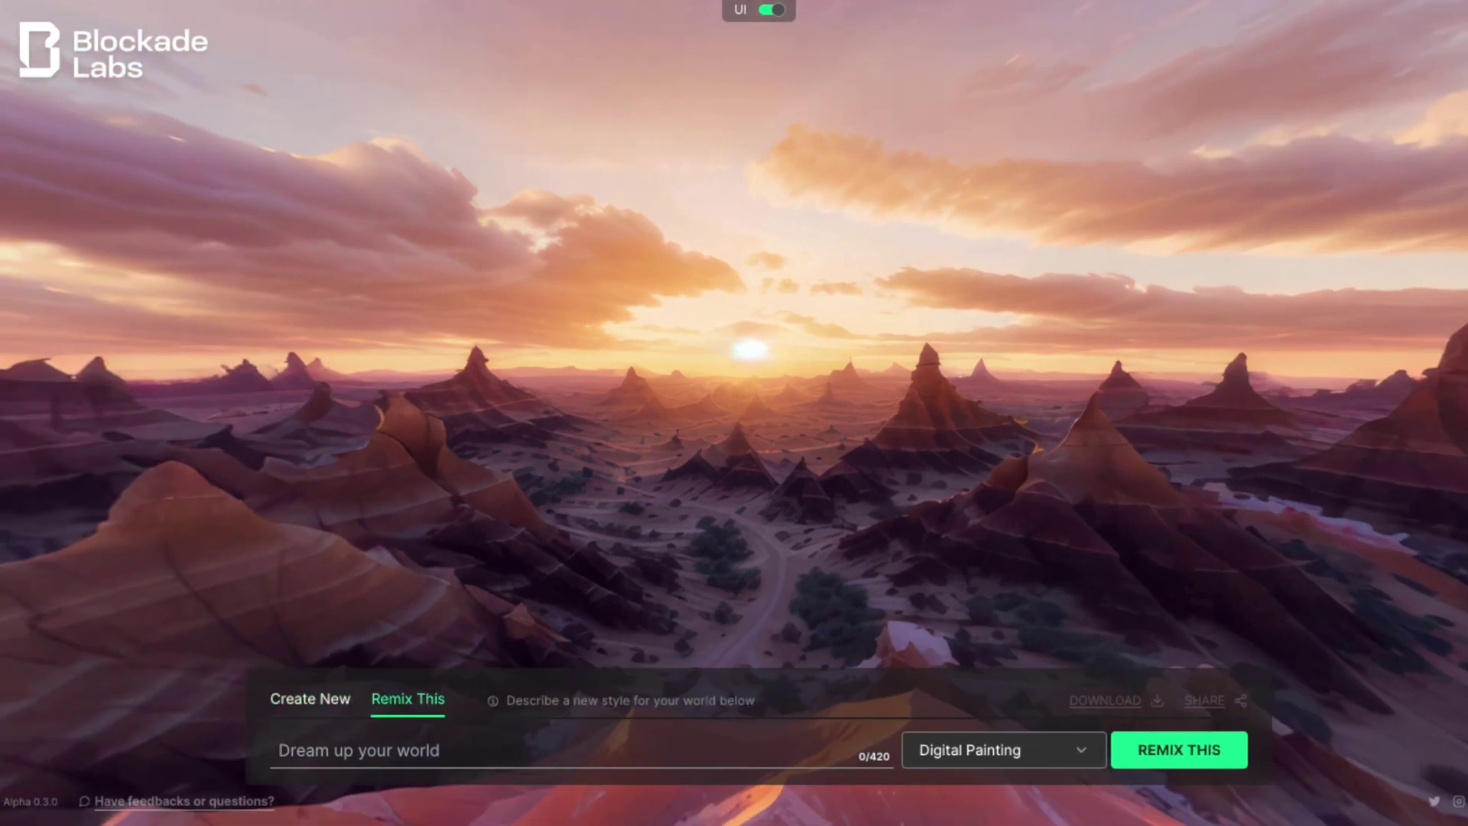
Choose Modern Computer Animation style and generate a remix from the prompt 'desert valley'.
{"action": "left_click", "coordinate": [1003, 750]}
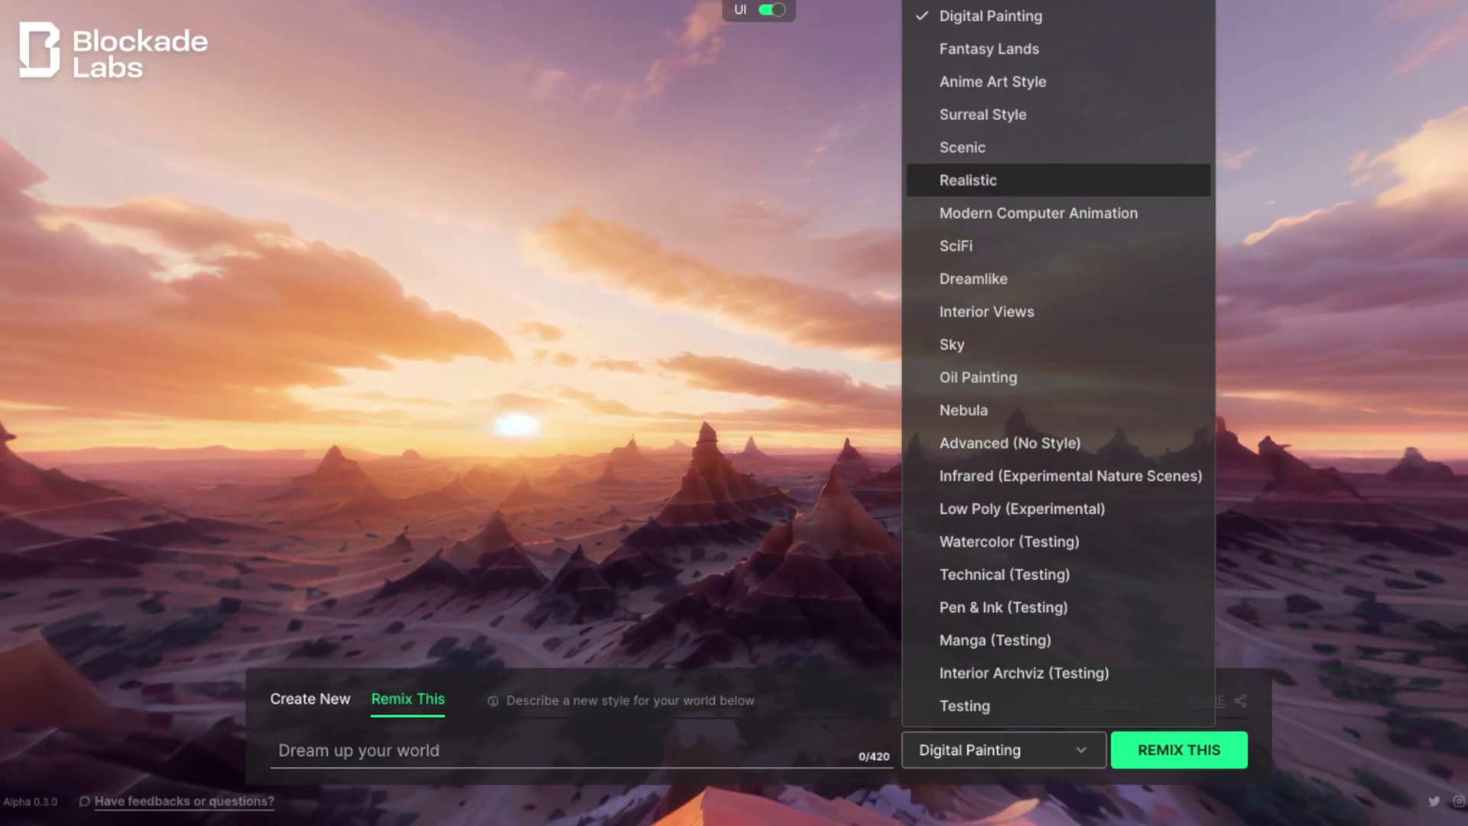
{"action": "left_click", "coordinate": [1039, 212]}
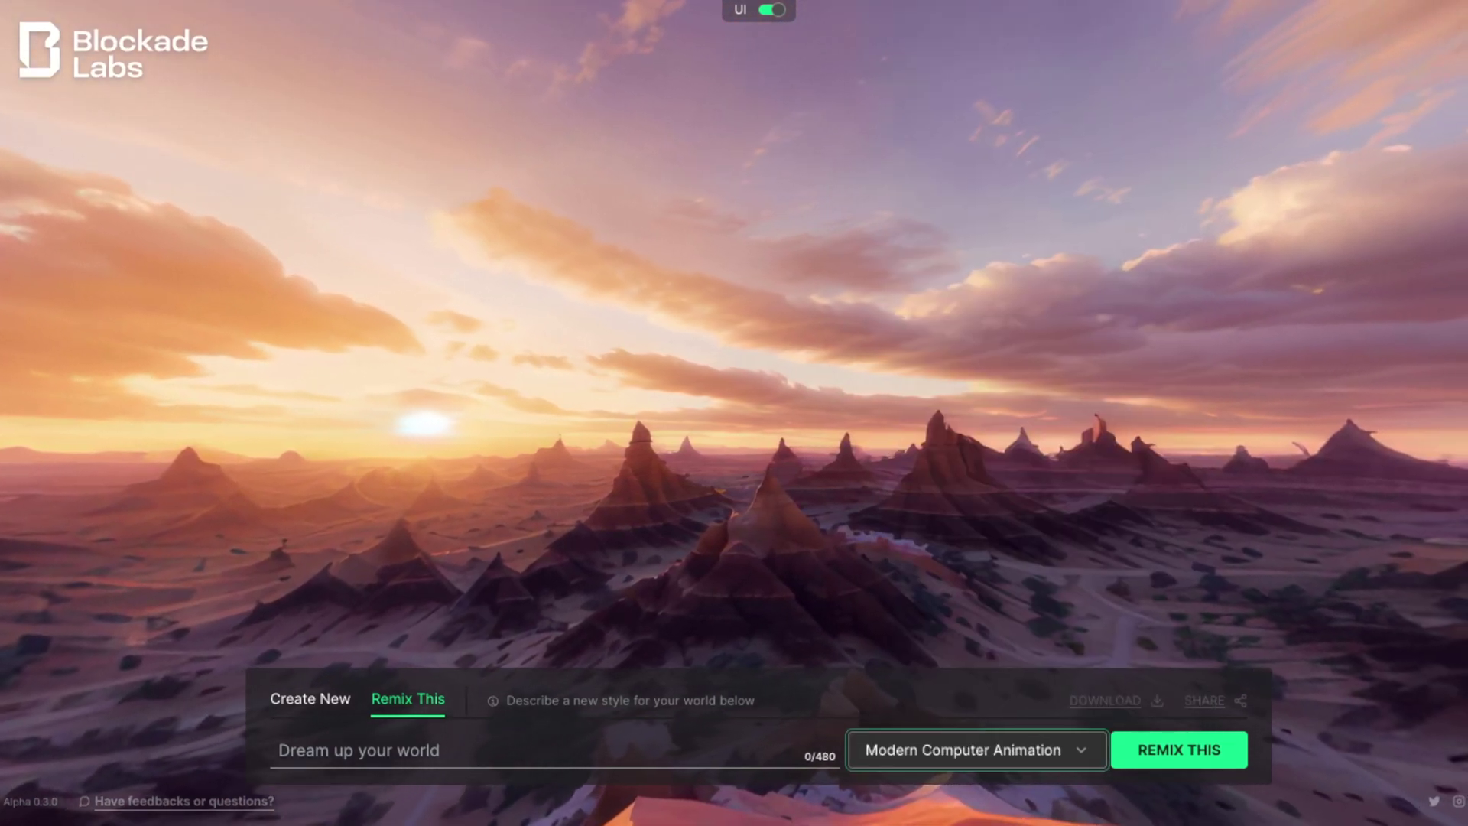
{"action": "left_click", "coordinate": [1180, 749]}
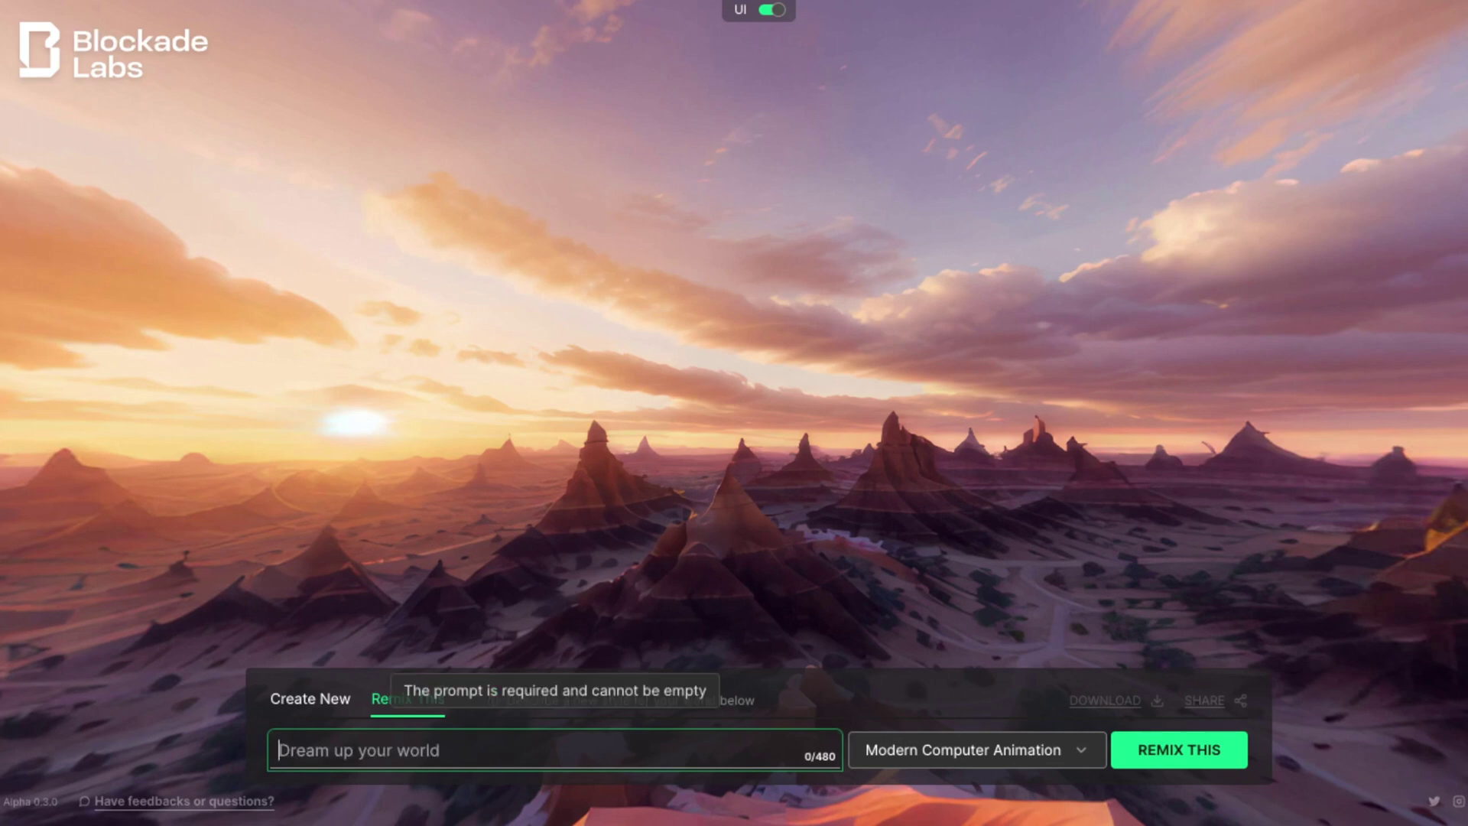
{"action": "type", "text": "desert vall"}
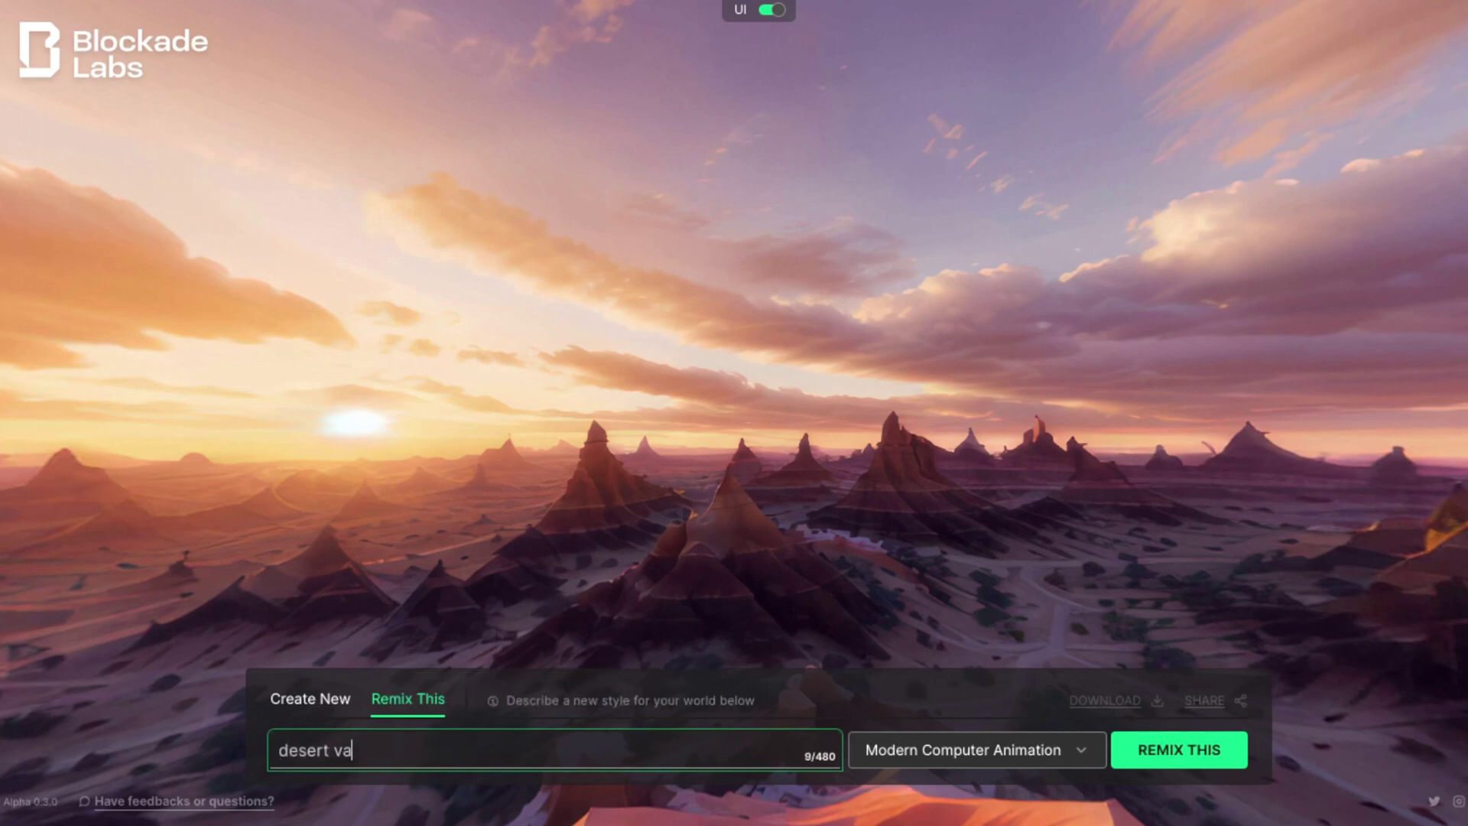
{"action": "type", "text": "ewy"}
{"action": "key", "text": "BackSpace"}
{"action": "key", "text": "BackSpace"}
{"action": "type", "text": "y"}
{"action": "key", "text": "Return"}
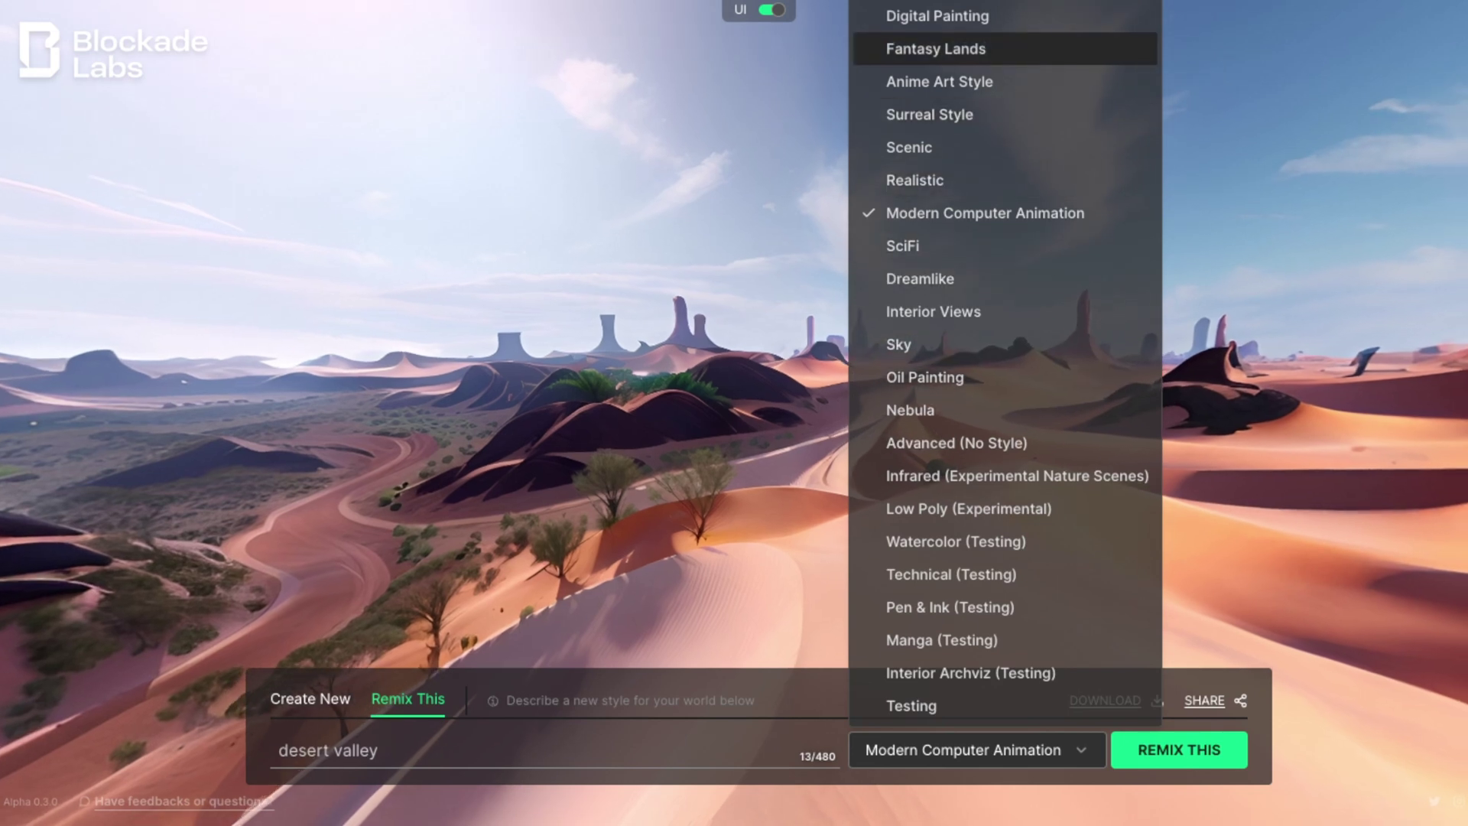
Switch to Fantasy Lands style and remix with the prompt 'deep jungle with a raging river'.
{"action": "left_click", "coordinate": [936, 48]}
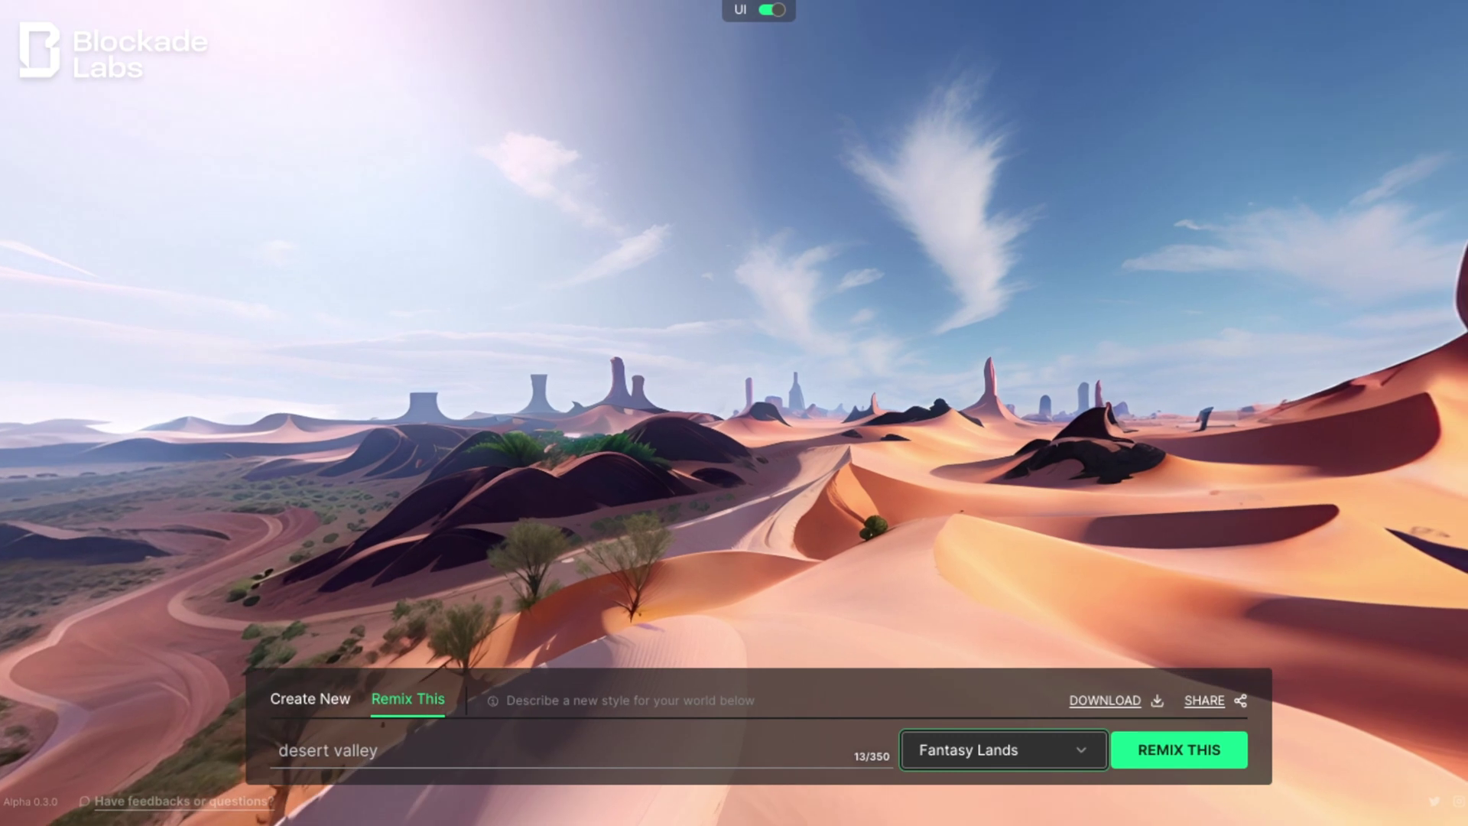
{"action": "left_click_drag", "start_coordinate": [379, 750], "coordinate": [276, 750]}
{"action": "key", "text": "BackSpace"}
{"action": "type", "text": "deep jungle with a raging river"}
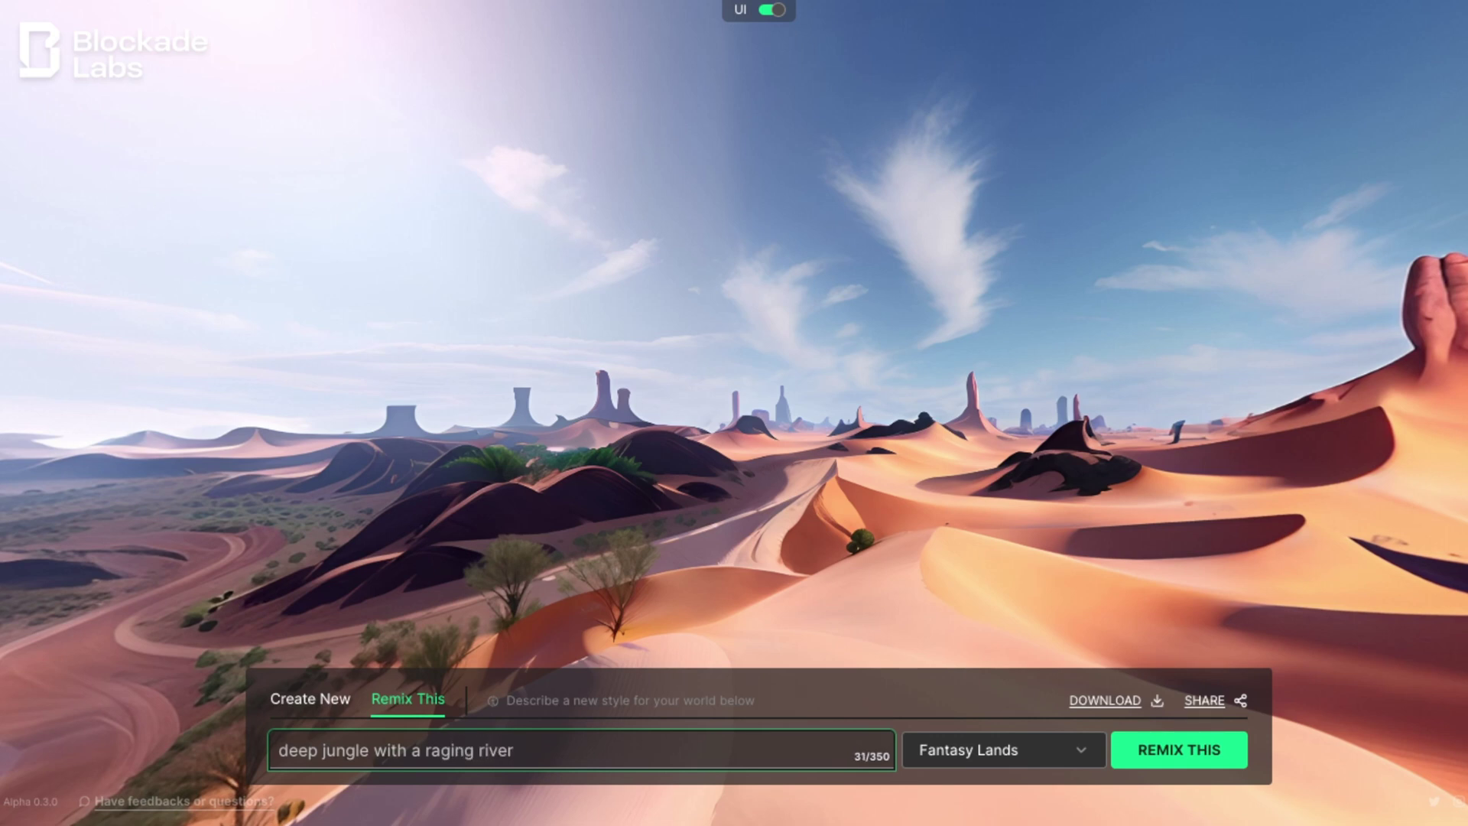
{"action": "key", "text": "Return"}
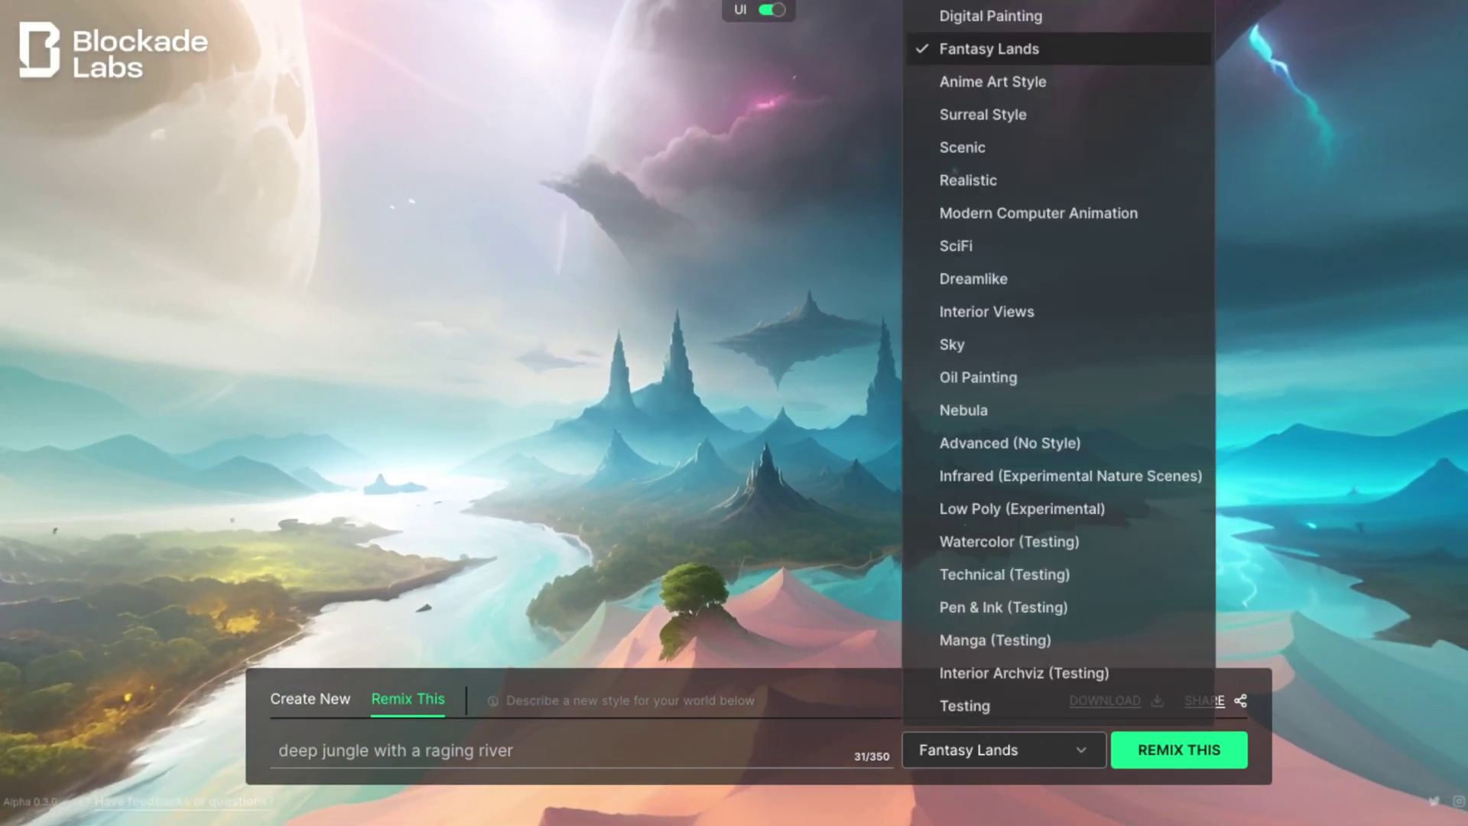
{"action": "key", "text": "Escape"}
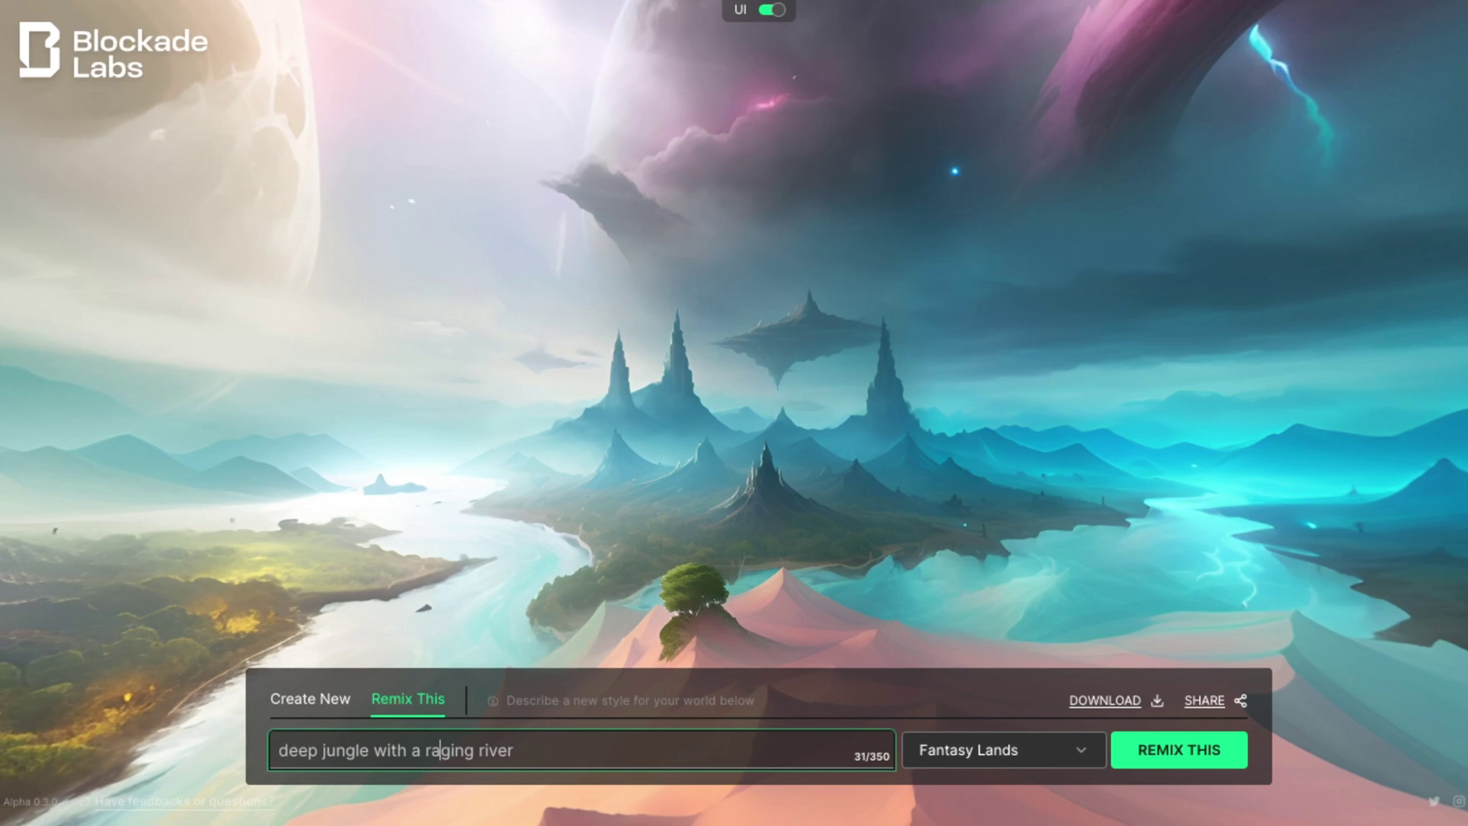
{"action": "key", "text": "ctrl+shift+Left"}
{"action": "key", "text": "ctrl+shift+Left"}
{"action": "key", "text": "ctrl+shift+Left"}
{"action": "key", "text": "ctrl+shift+Left"}
{"action": "key", "text": "ctrl+shift+Left"}
{"action": "key", "text": "ctrl+shift+Left"}
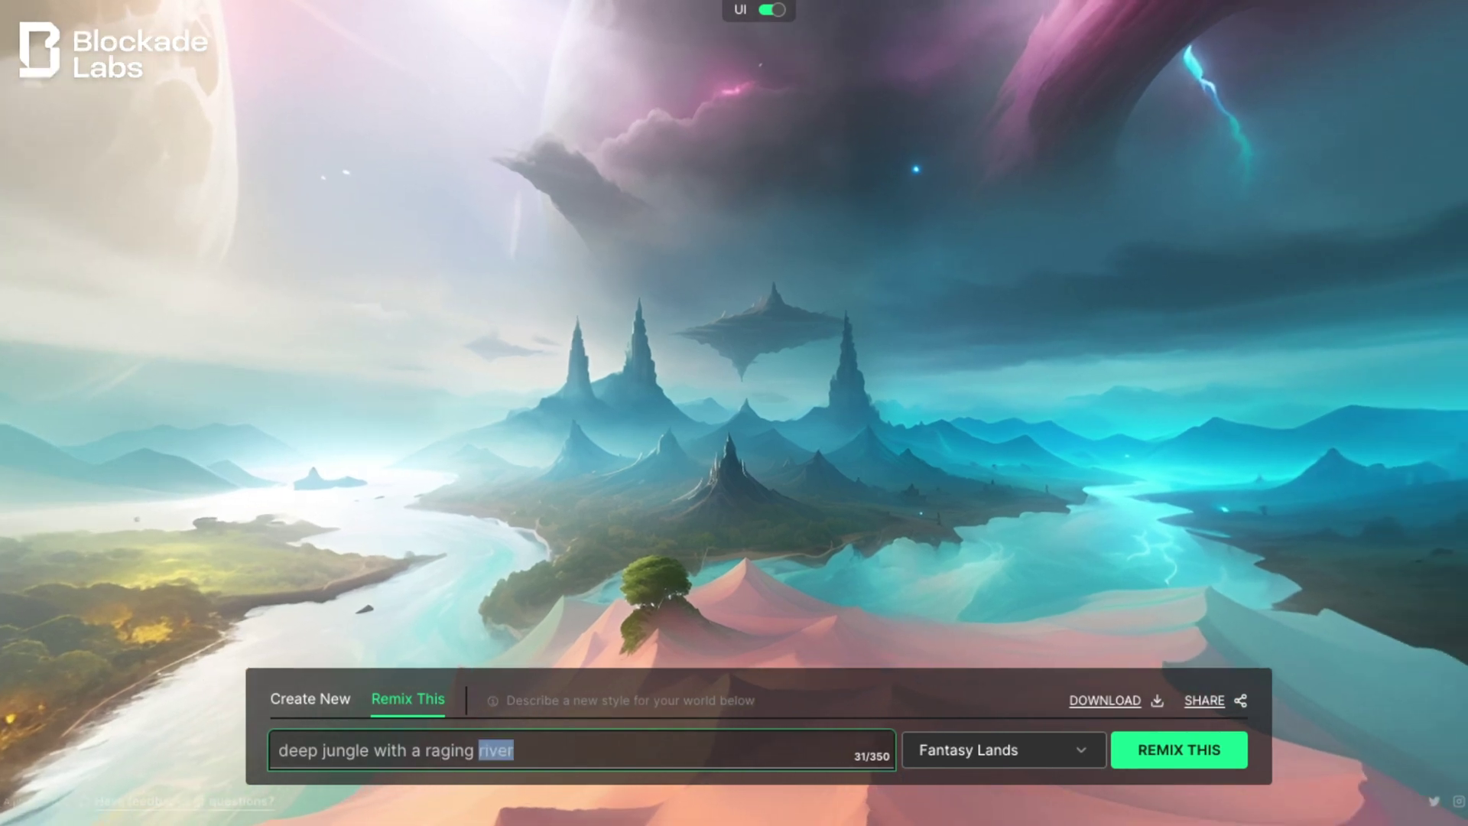
{"action": "key", "text": "End"}
{"action": "key", "text": "ctrl+a"}
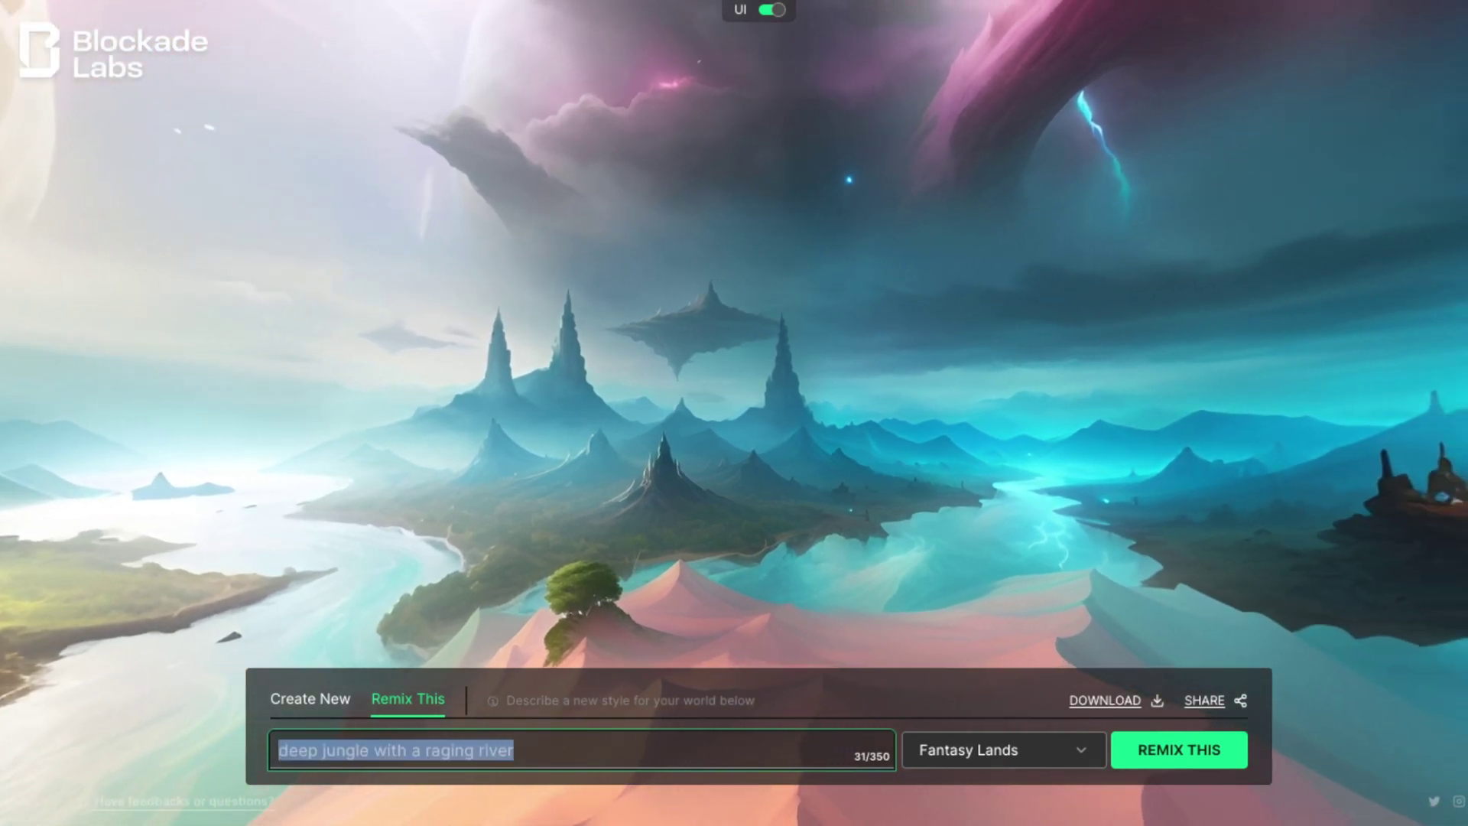
{"action": "key", "text": "End"}
{"action": "key", "text": "Tab"}
{"action": "key", "text": "space"}
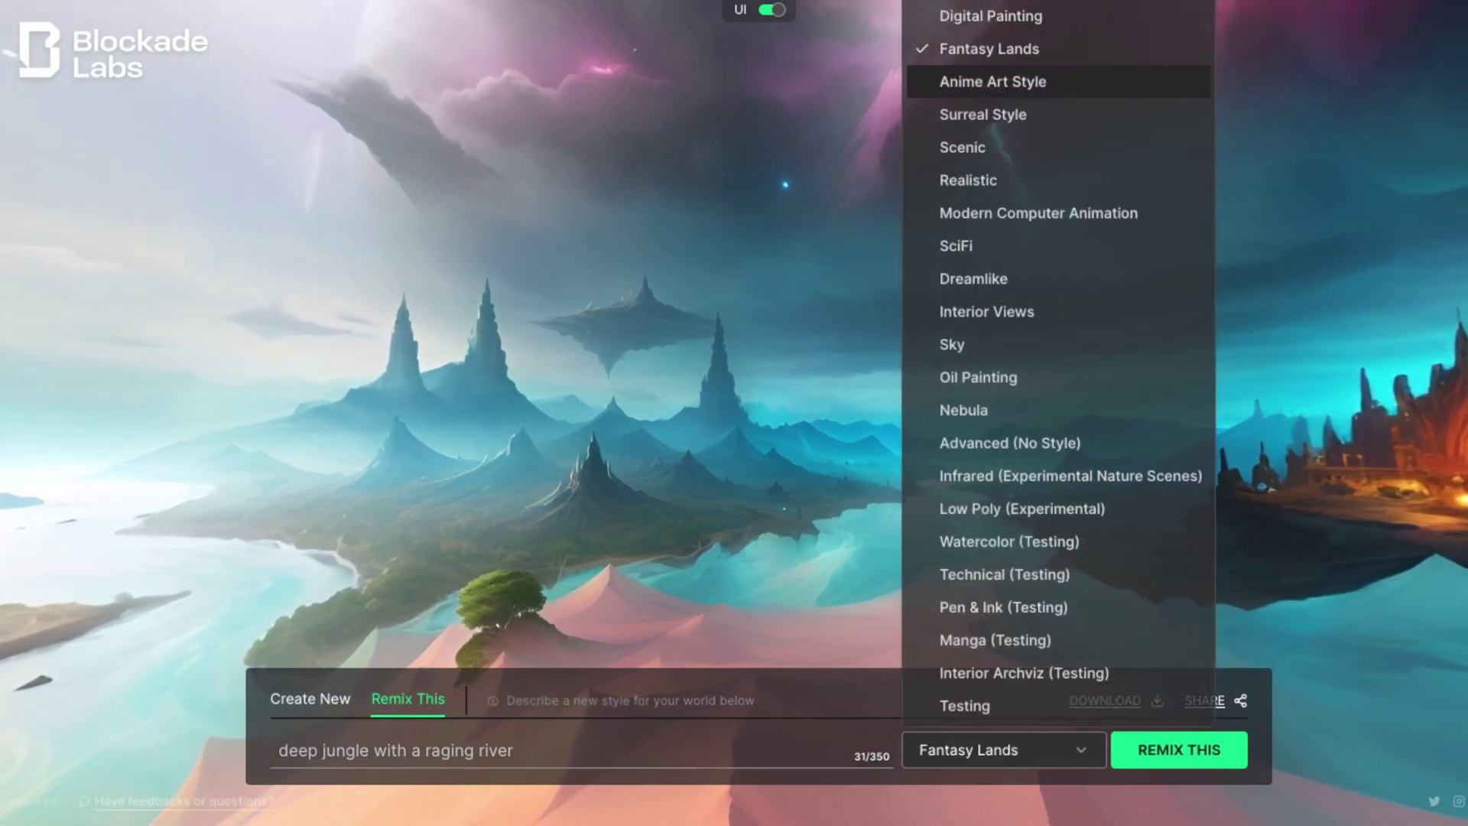
{"action": "key", "text": "Escape"}
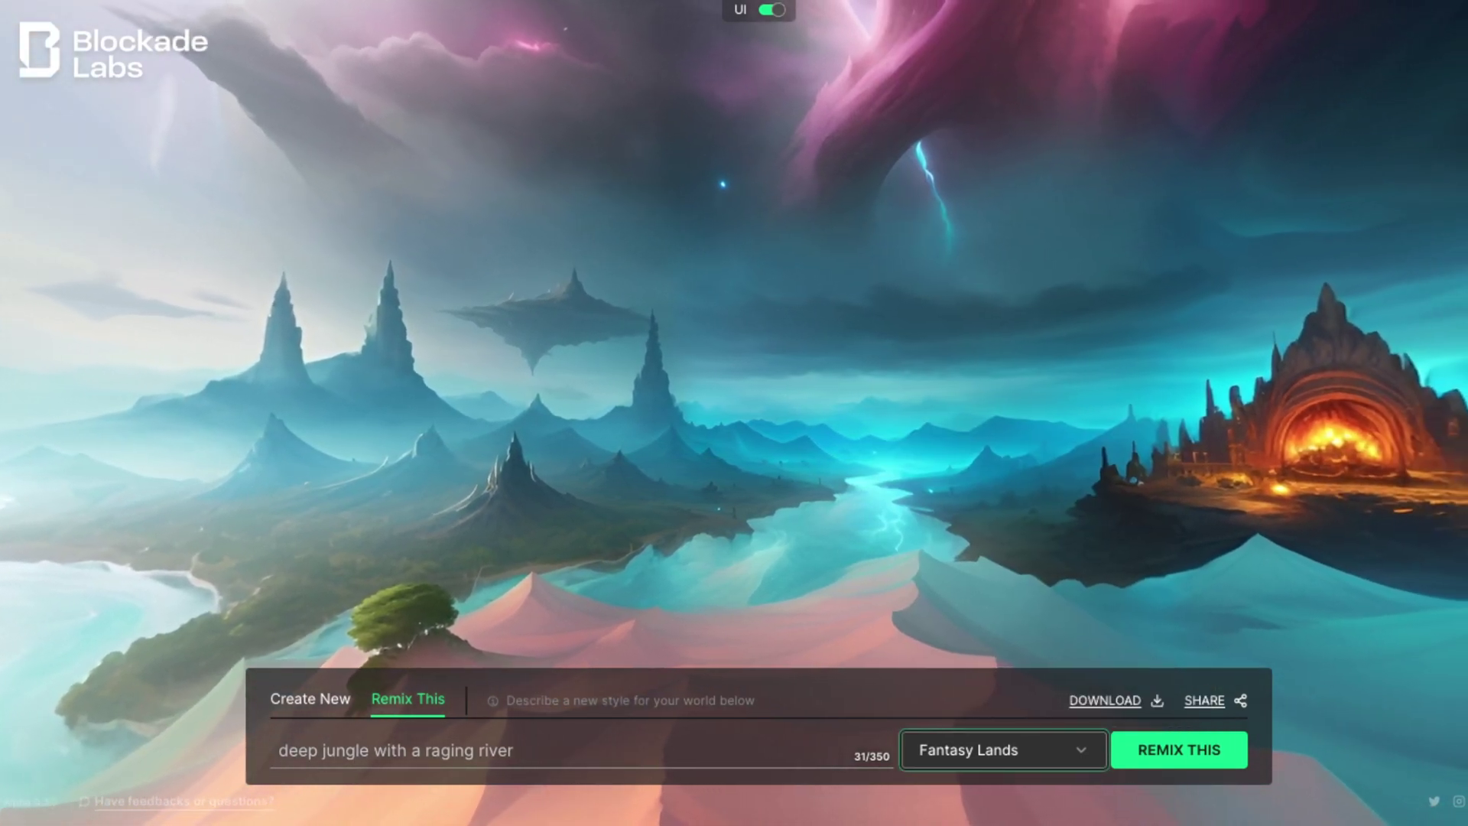
{"action": "key", "text": "space"}
{"action": "key", "text": "Escape"}
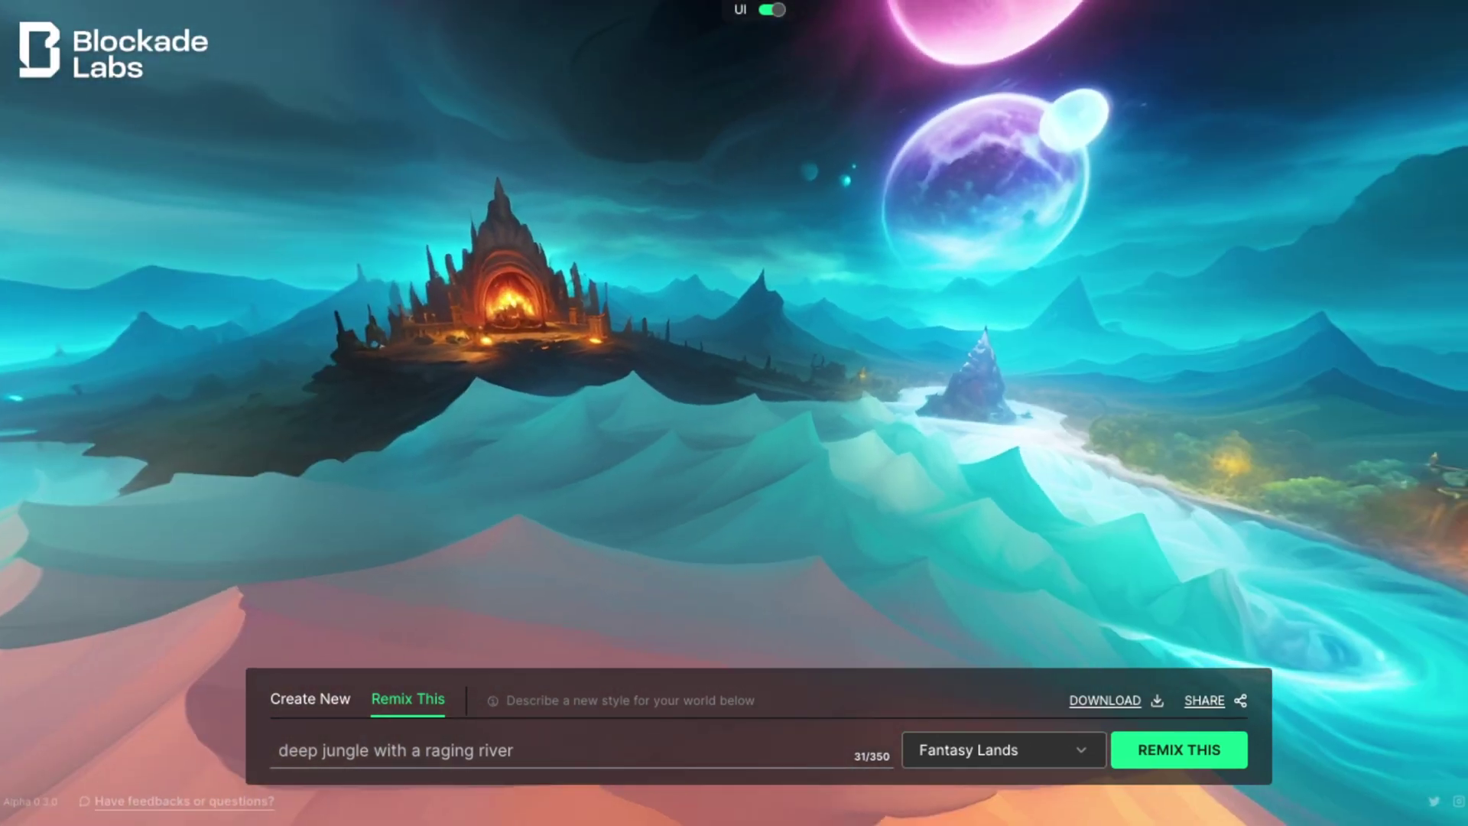
{"action": "key", "text": "ctrl+a"}
{"action": "key", "text": "End"}
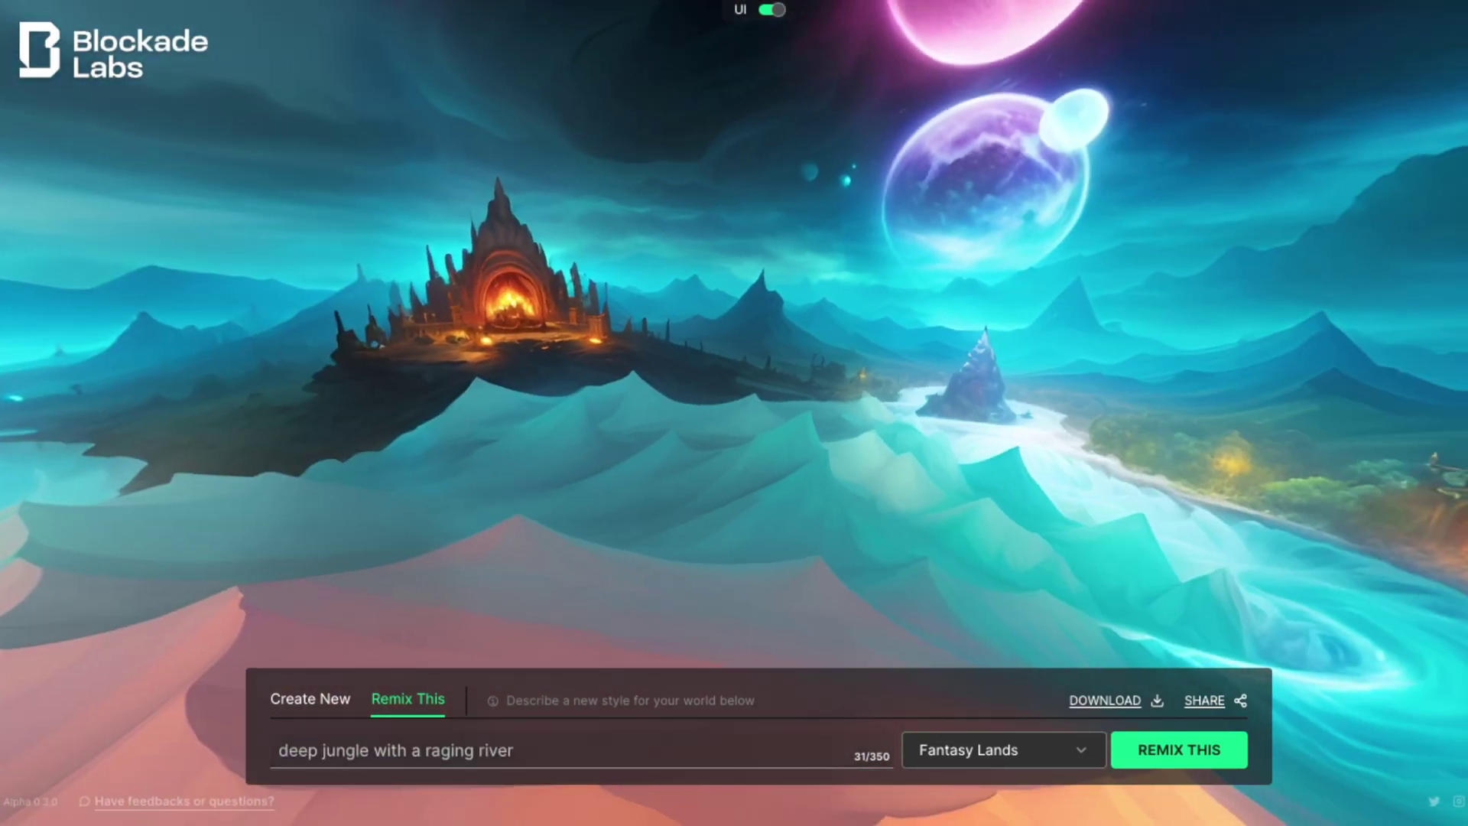